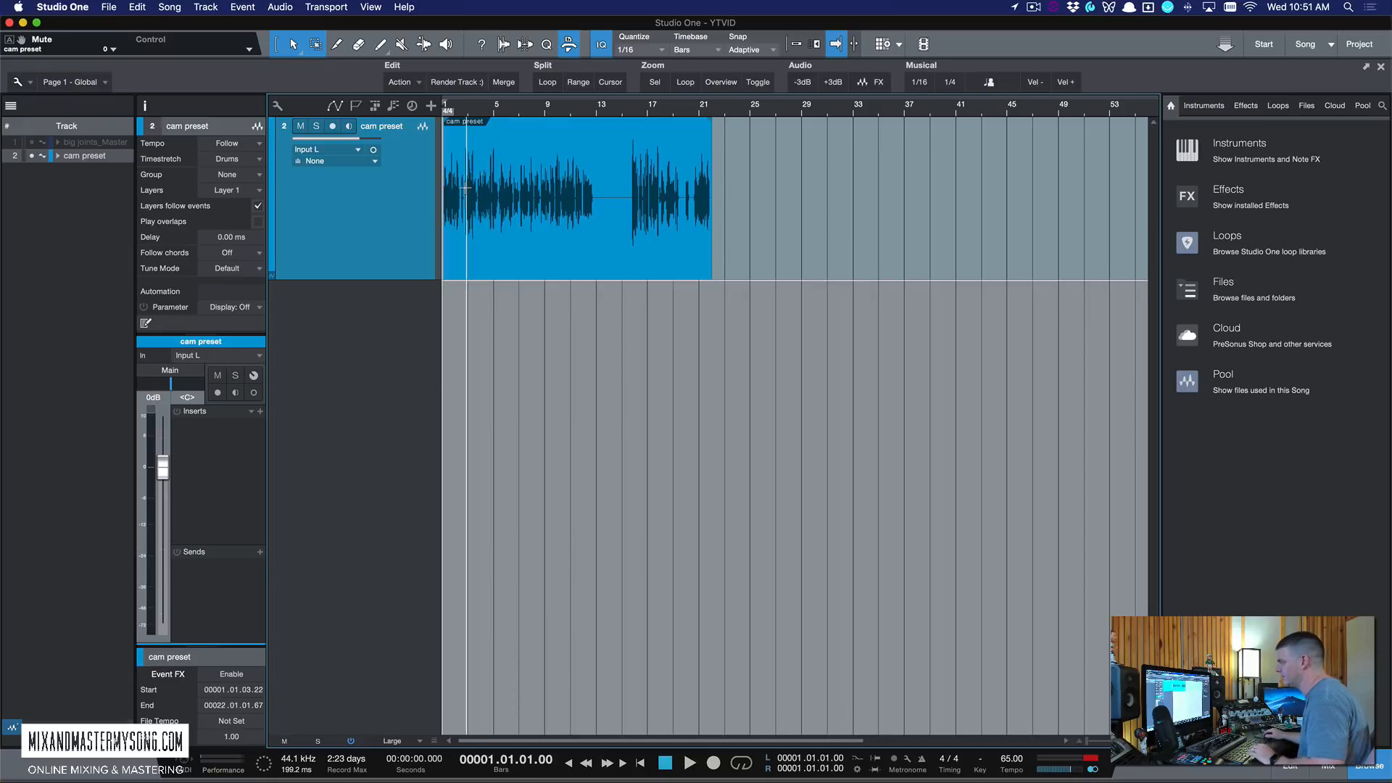
# - Play back the opening bars of the cam preset vocal event
pyautogui.press('e')
pyautogui.press('e')
pyautogui.press('space')
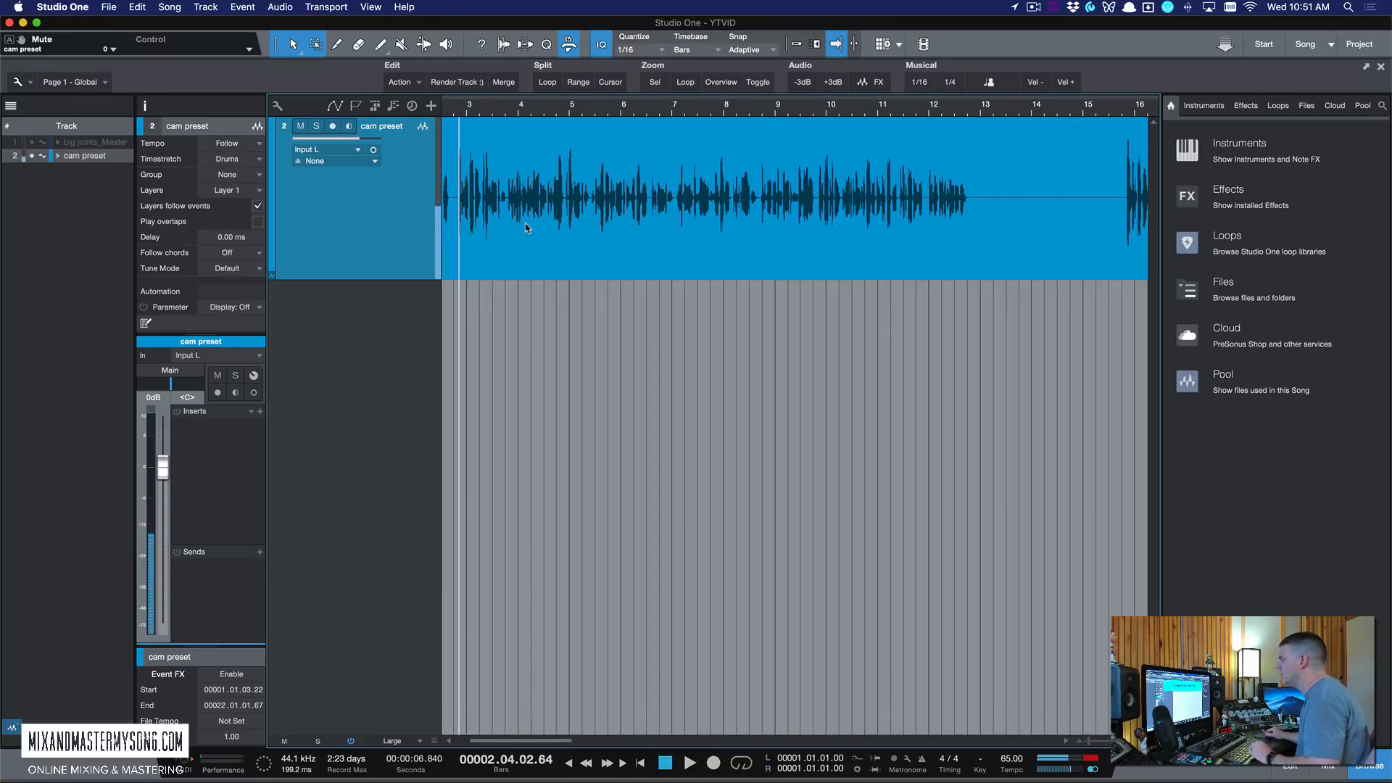
pyautogui.press('w')
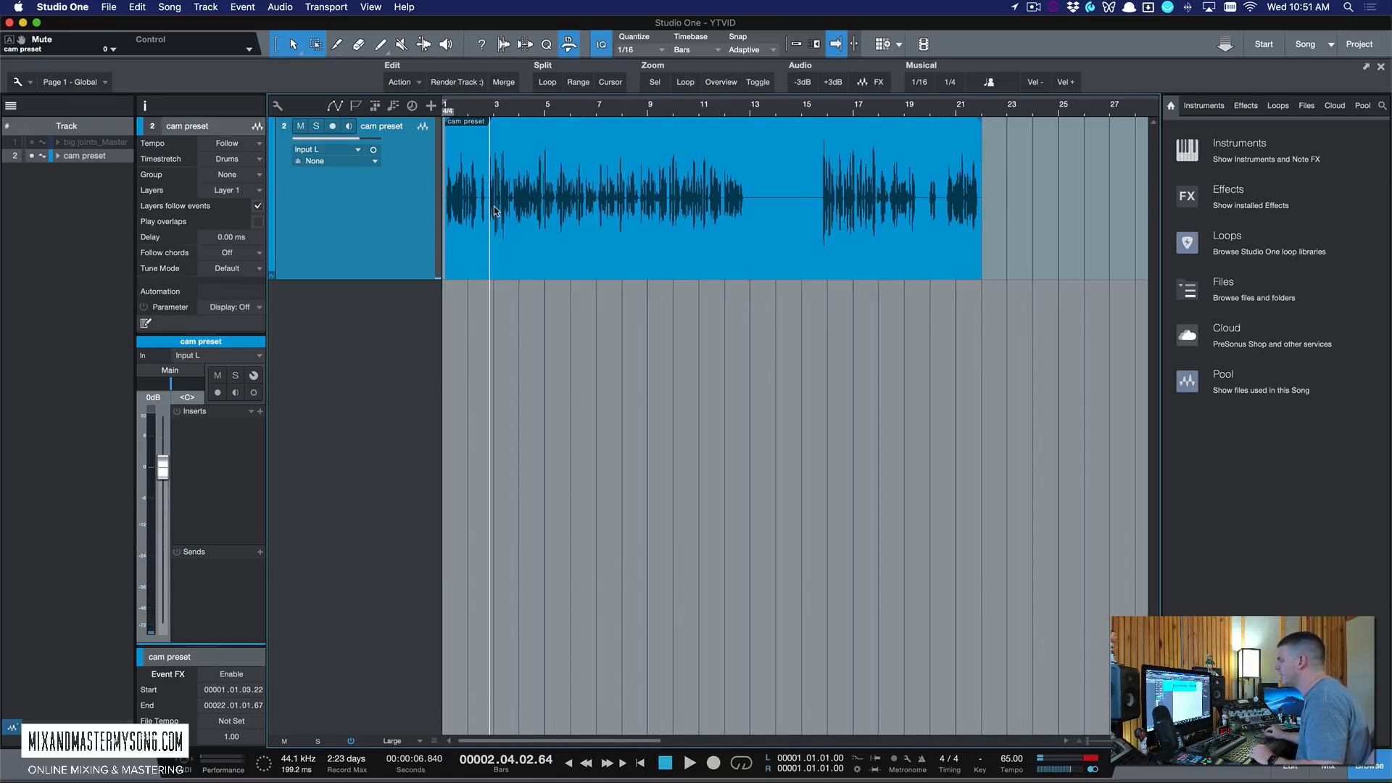
# - Open the cam preset audio event for editing with Melodyne and enlarge the editor's height
pyautogui.click(593, 241)
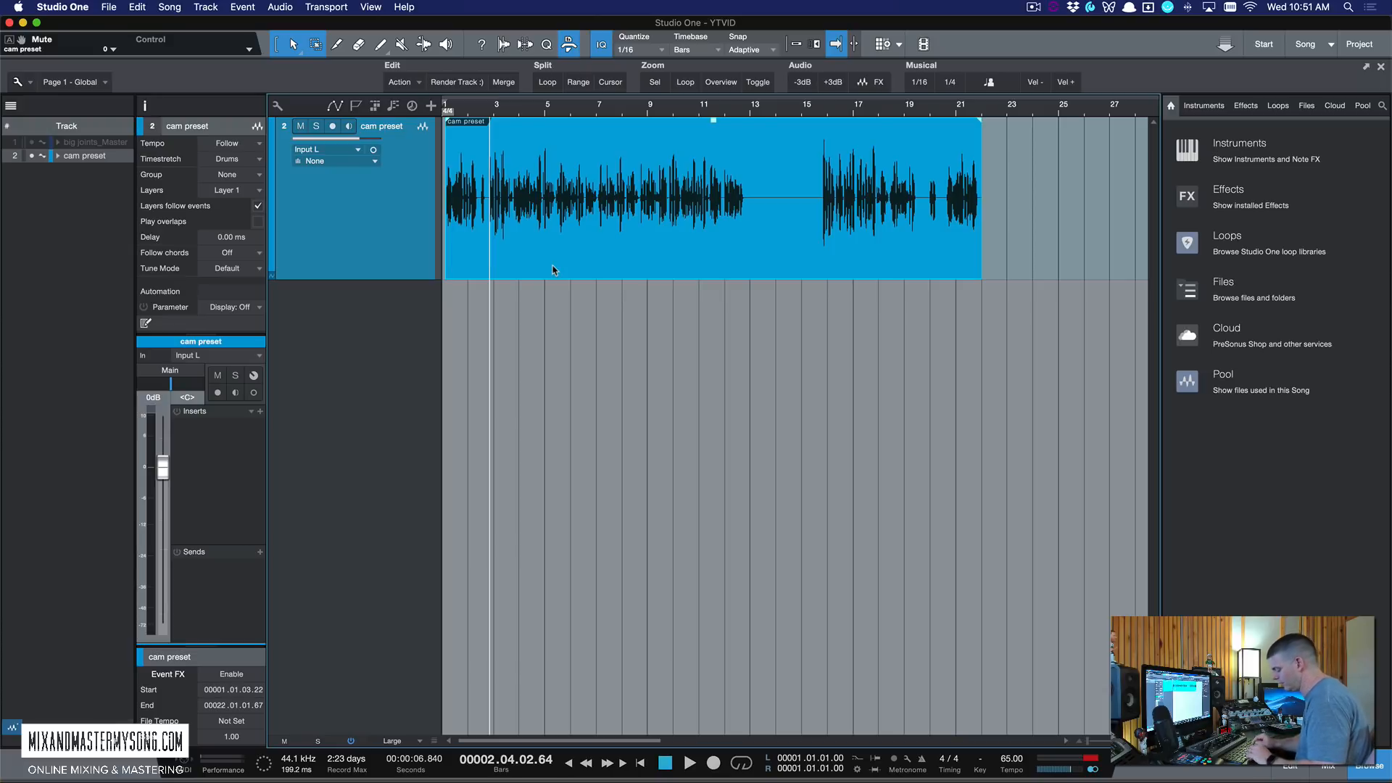
pyautogui.rightClick(548, 255)
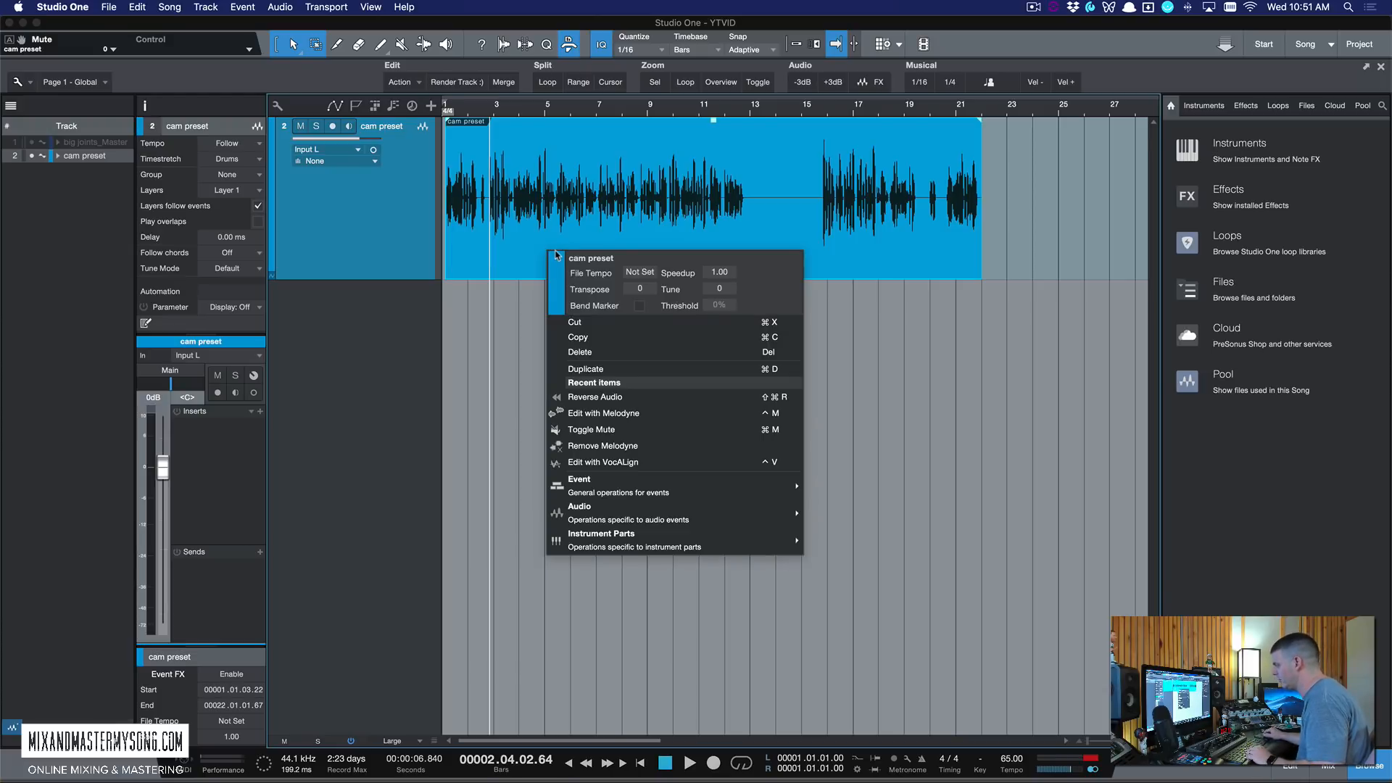
pyautogui.click(602, 414)
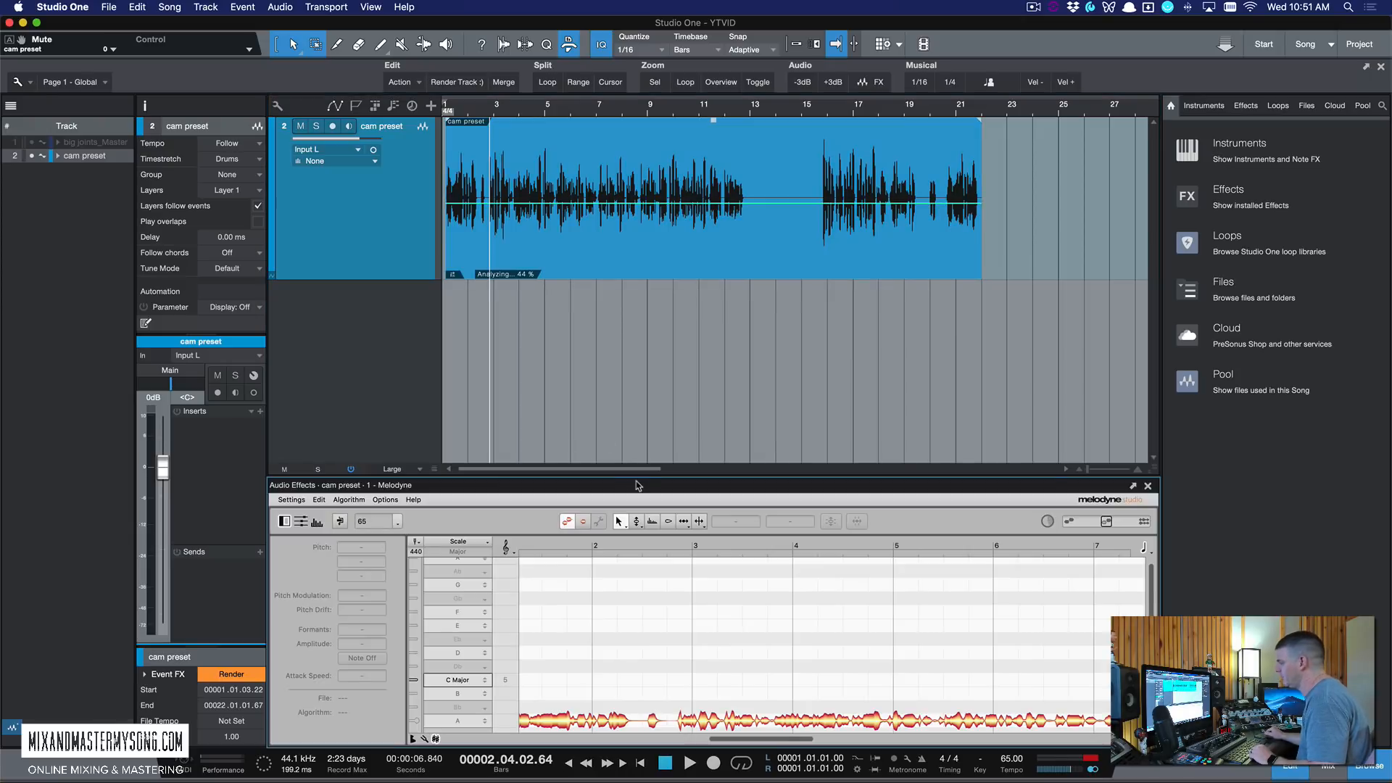
pyautogui.moveTo(639, 479); pyautogui.dragTo(638, 303)
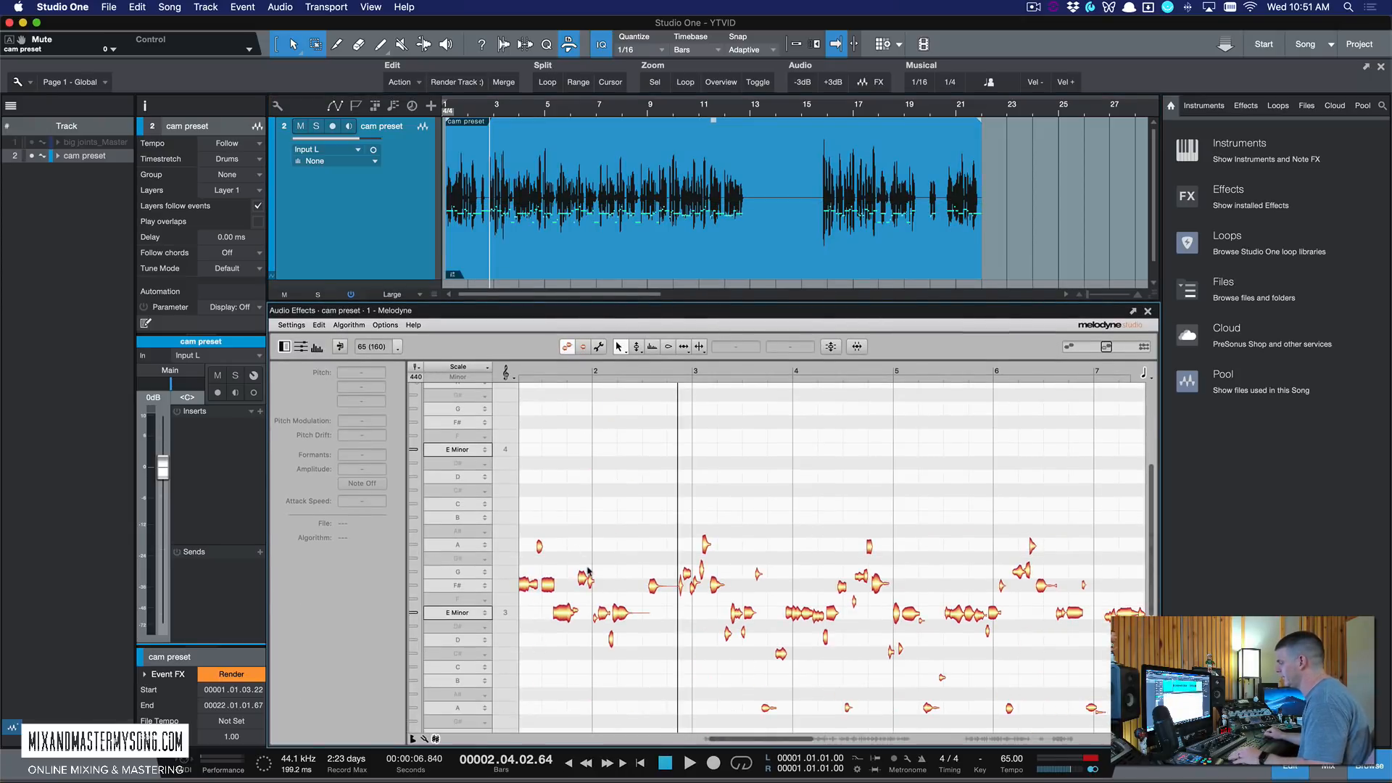
# - Highlight all detected notes in Melodyne, clear the selection, and close the editor
pyautogui.press('super+a')
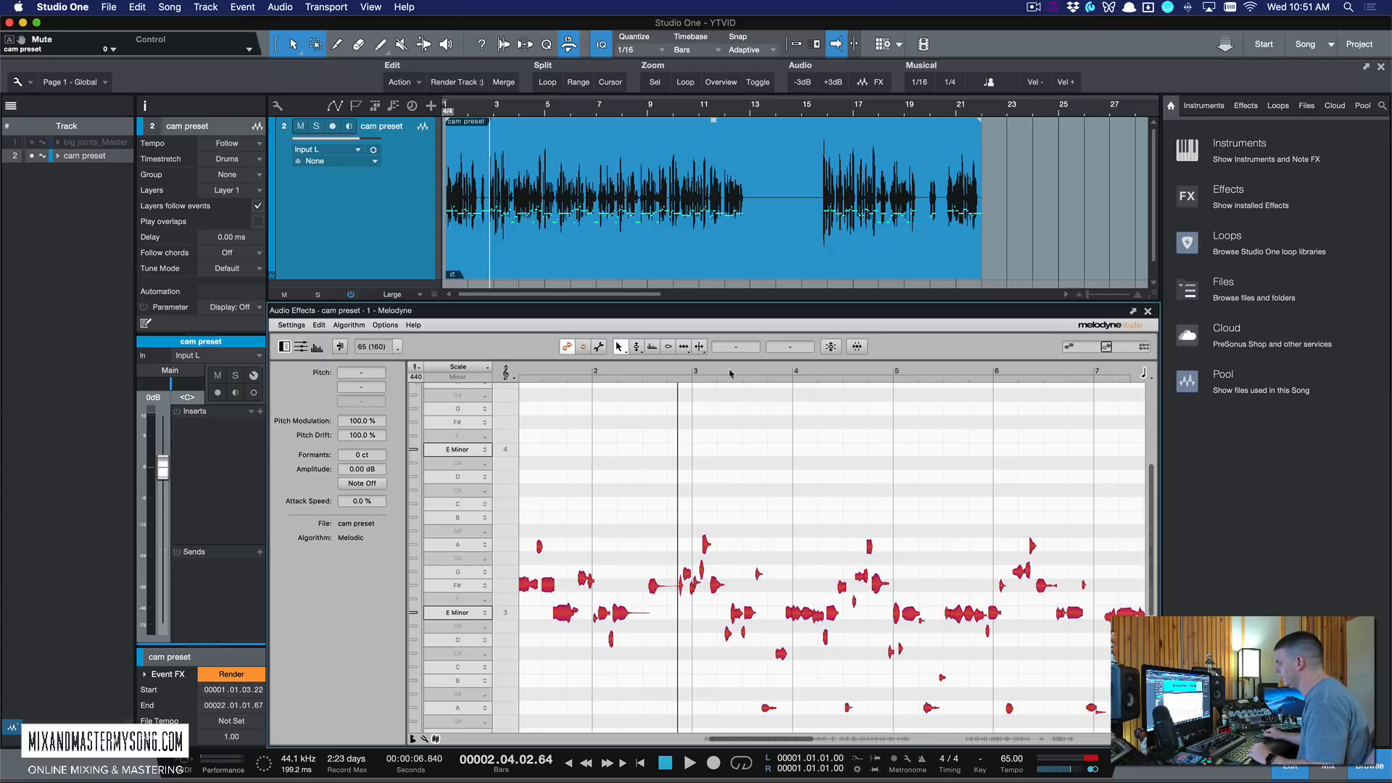
pyautogui.click(703, 555)
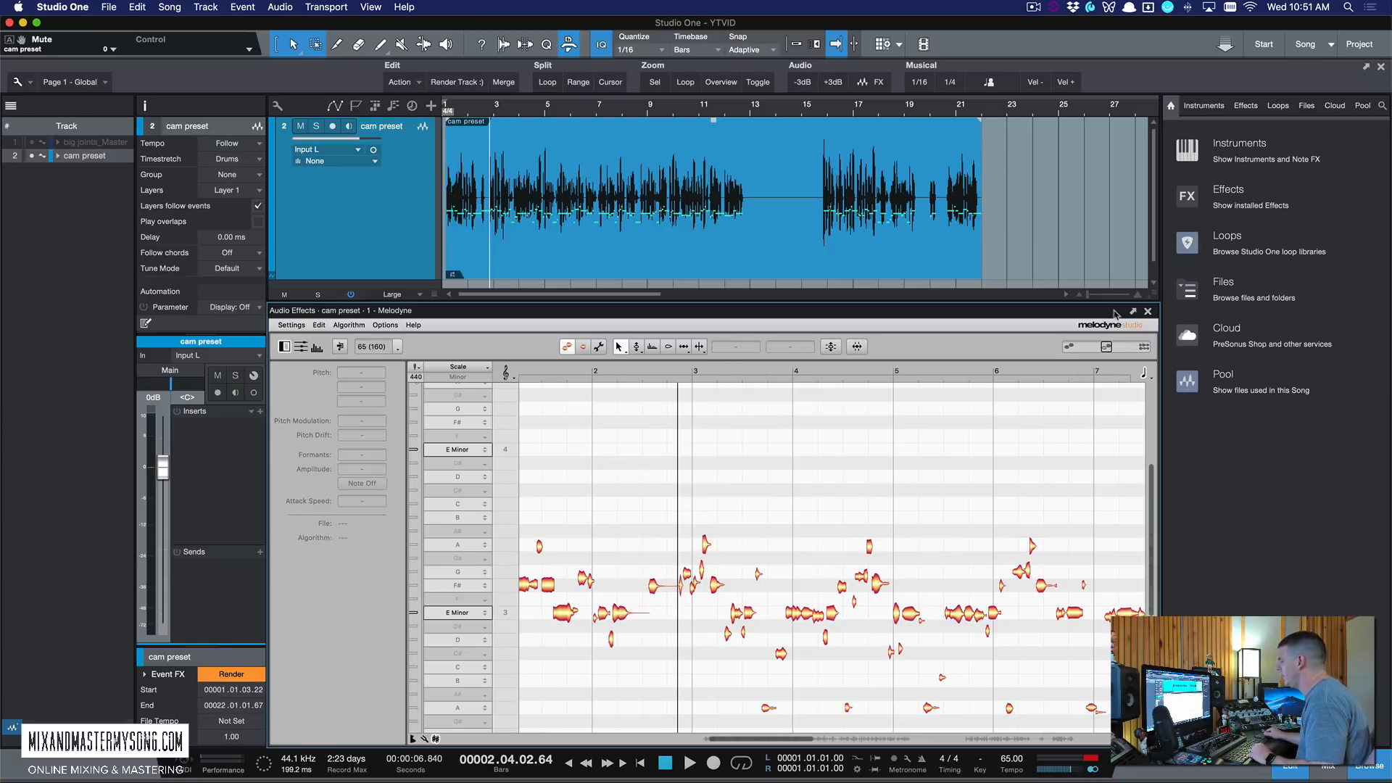
pyautogui.click(1148, 311)
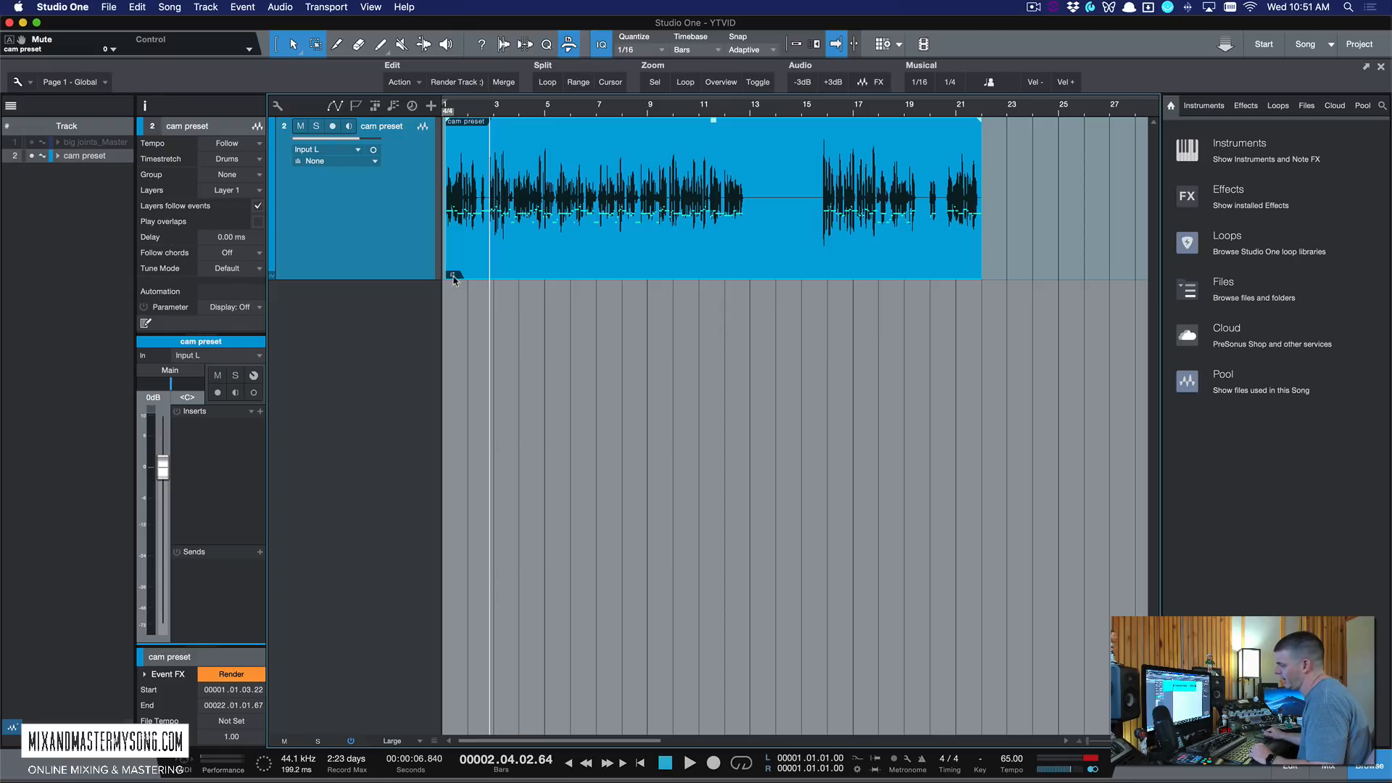
# - Enlarge the event section of the inspector and expand Event FX to show the Melodyne insert
pyautogui.moveTo(200, 649); pyautogui.dragTo(186, 530)
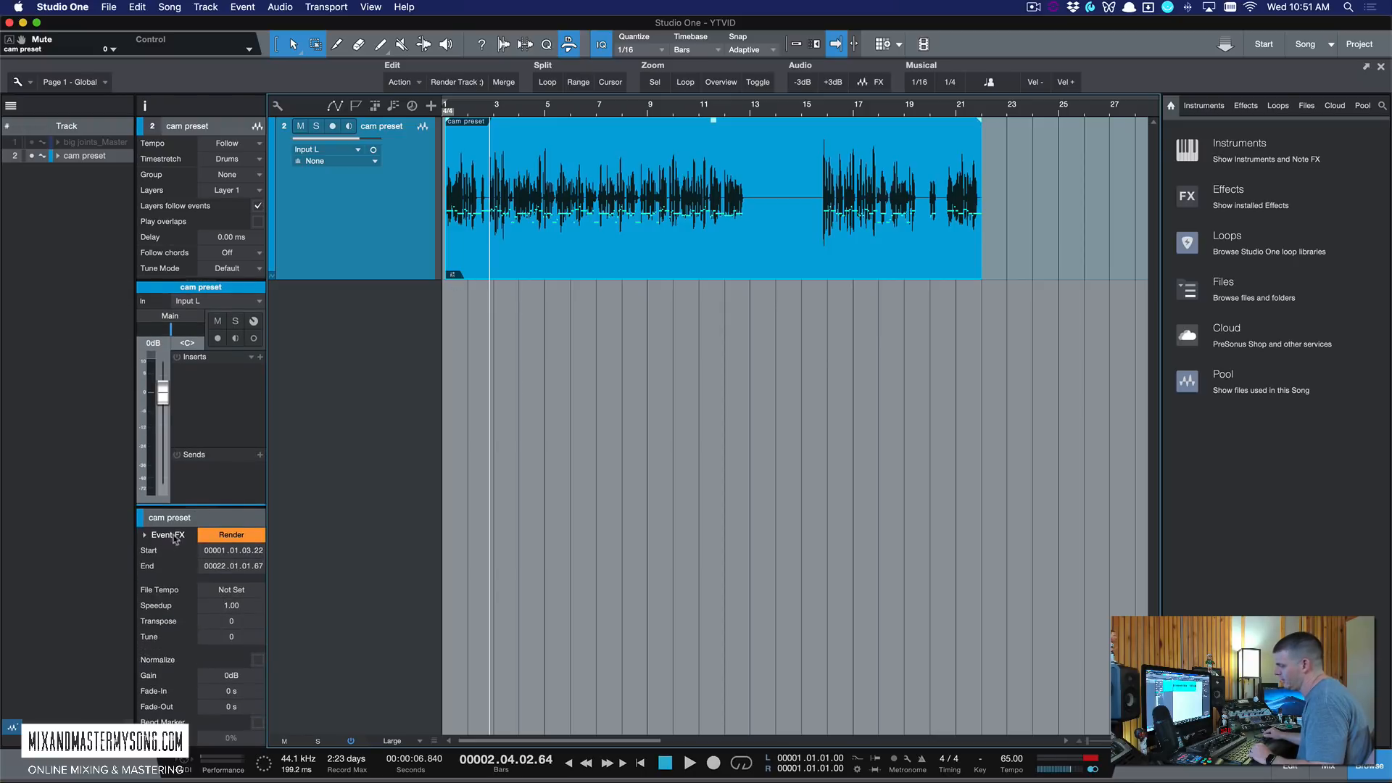
pyautogui.click(147, 537)
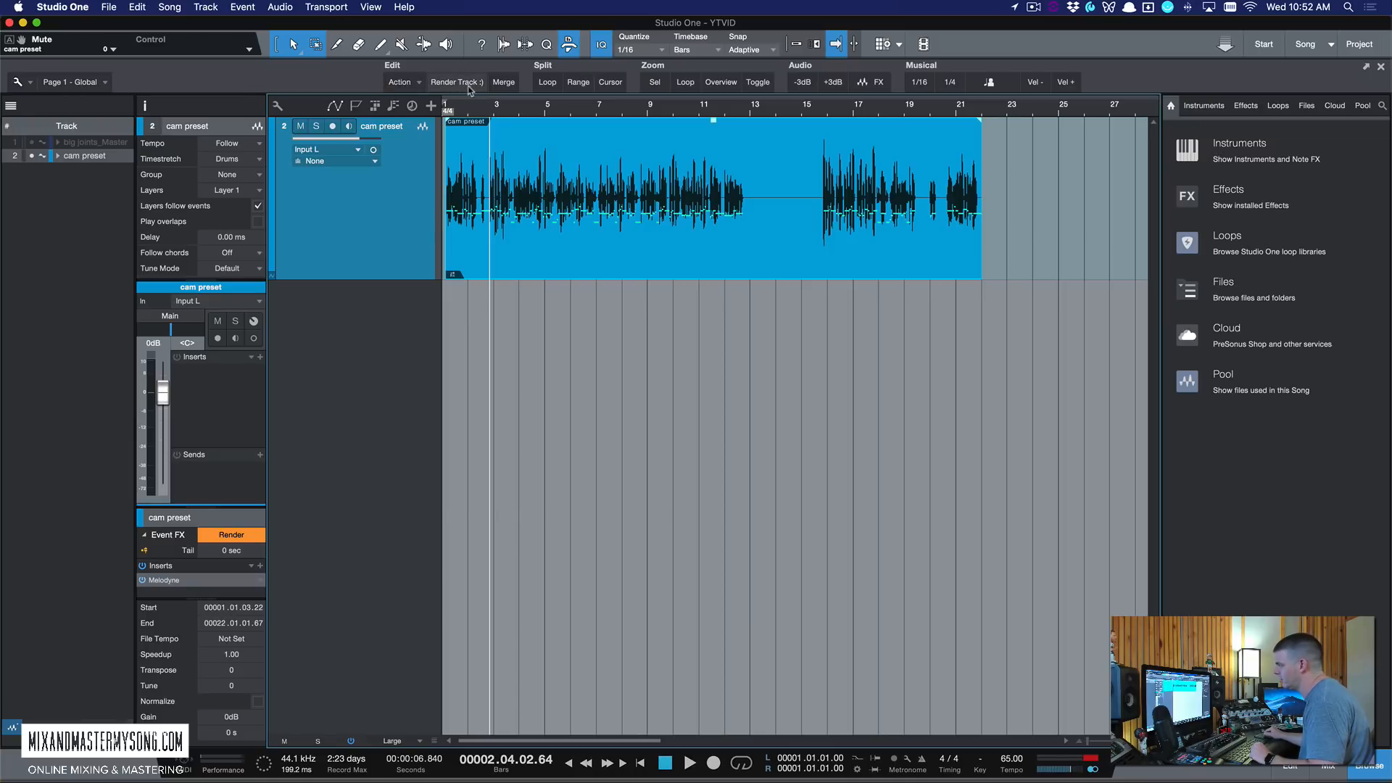
# - Find the "Render Track :)" macro in the Macro Organizer
pyautogui.click(75, 8)
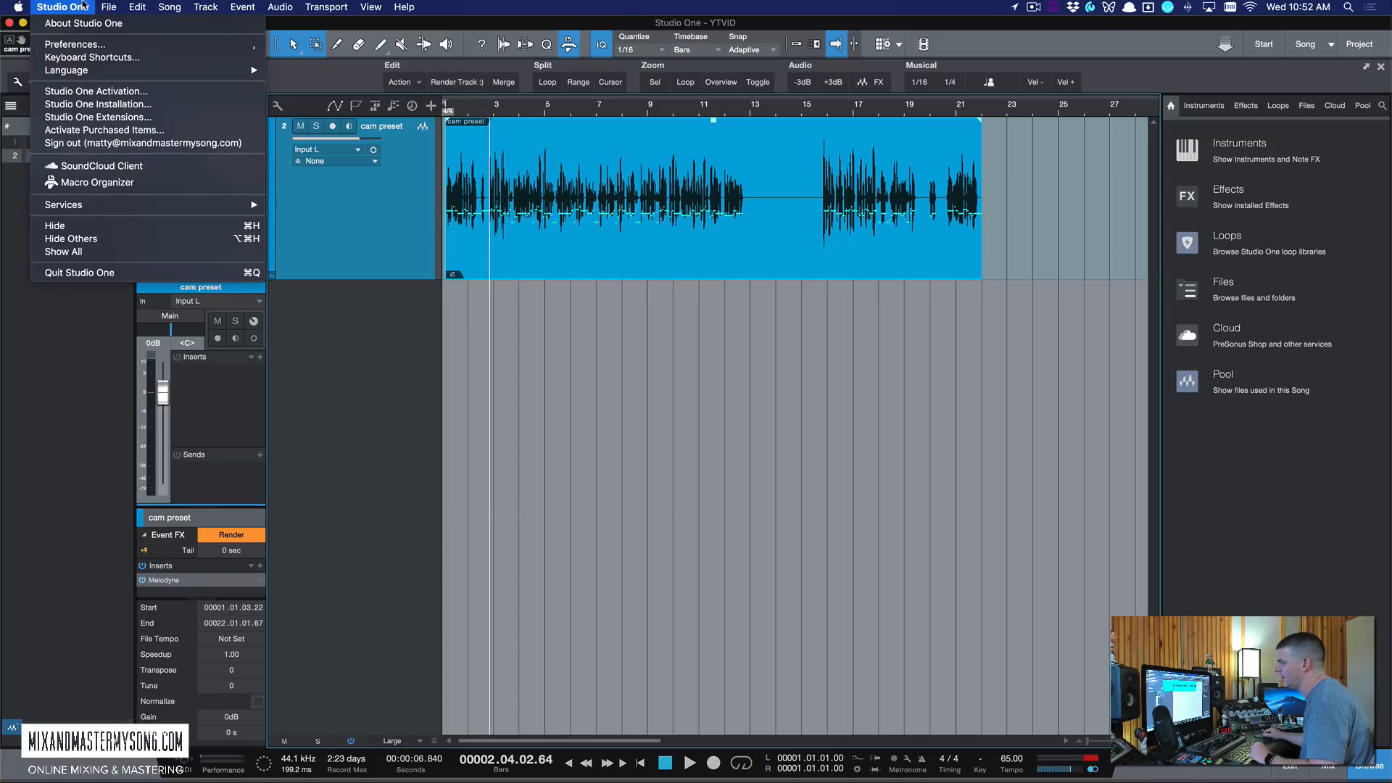
pyautogui.click(87, 182)
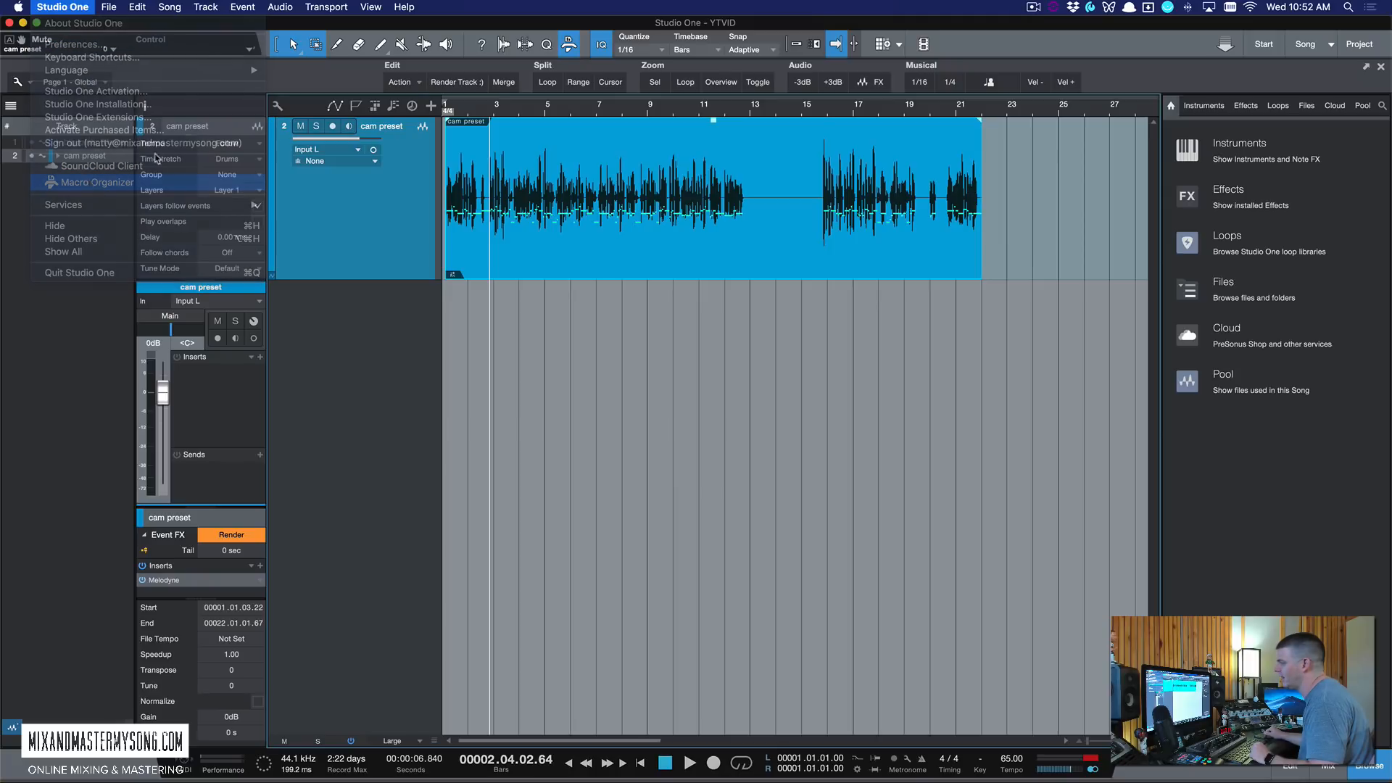
pyautogui.scroll(-3, 666, 256)
pyautogui.scroll(5, 666, 256)
pyautogui.scroll(-3, 666, 256)
pyautogui.scroll(3, 666, 256)
pyautogui.click(665, 256)
pyautogui.press('r')
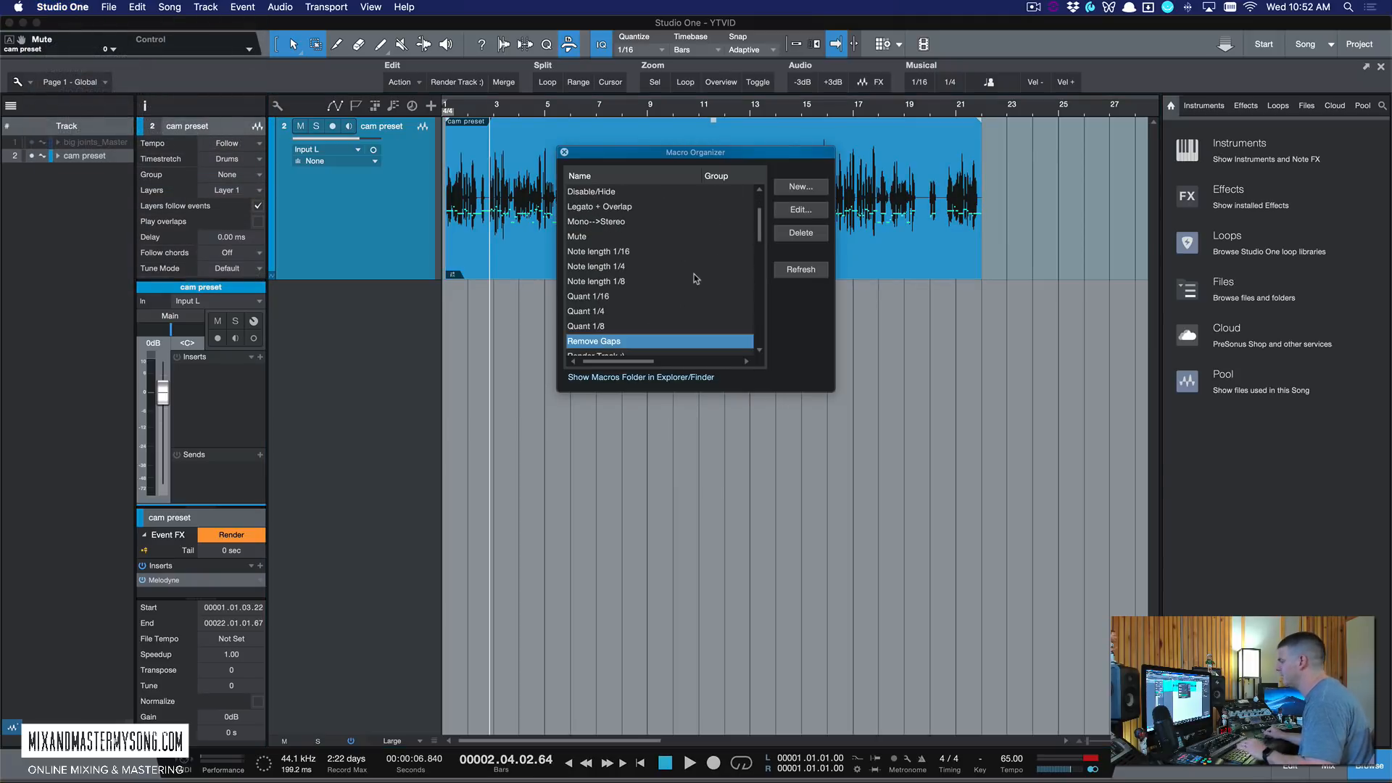
pyautogui.scroll(-5, 692, 277)
pyautogui.click(693, 209)
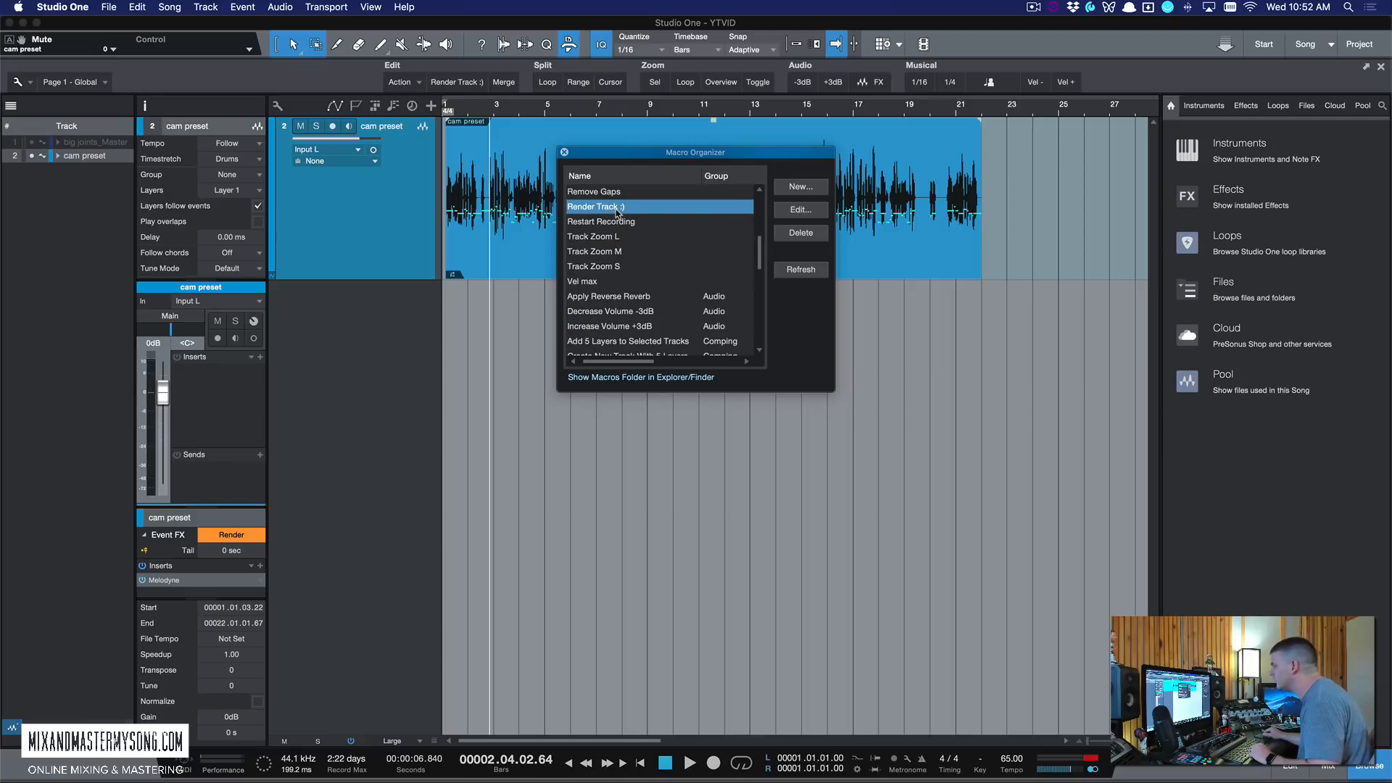
# - Examine the command list of the "Render Track :)" macro and close the Macro Organizer
pyautogui.click(801, 209)
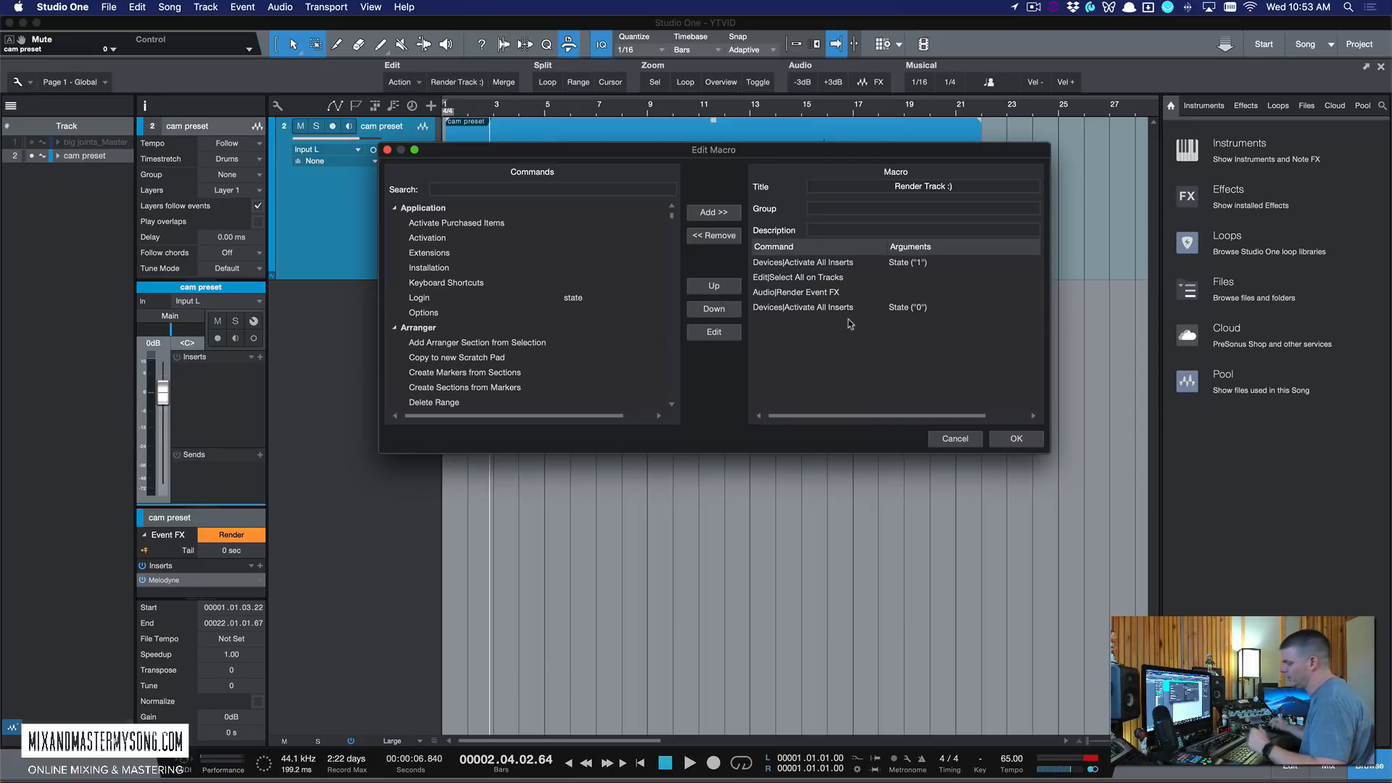
pyautogui.click(1022, 440)
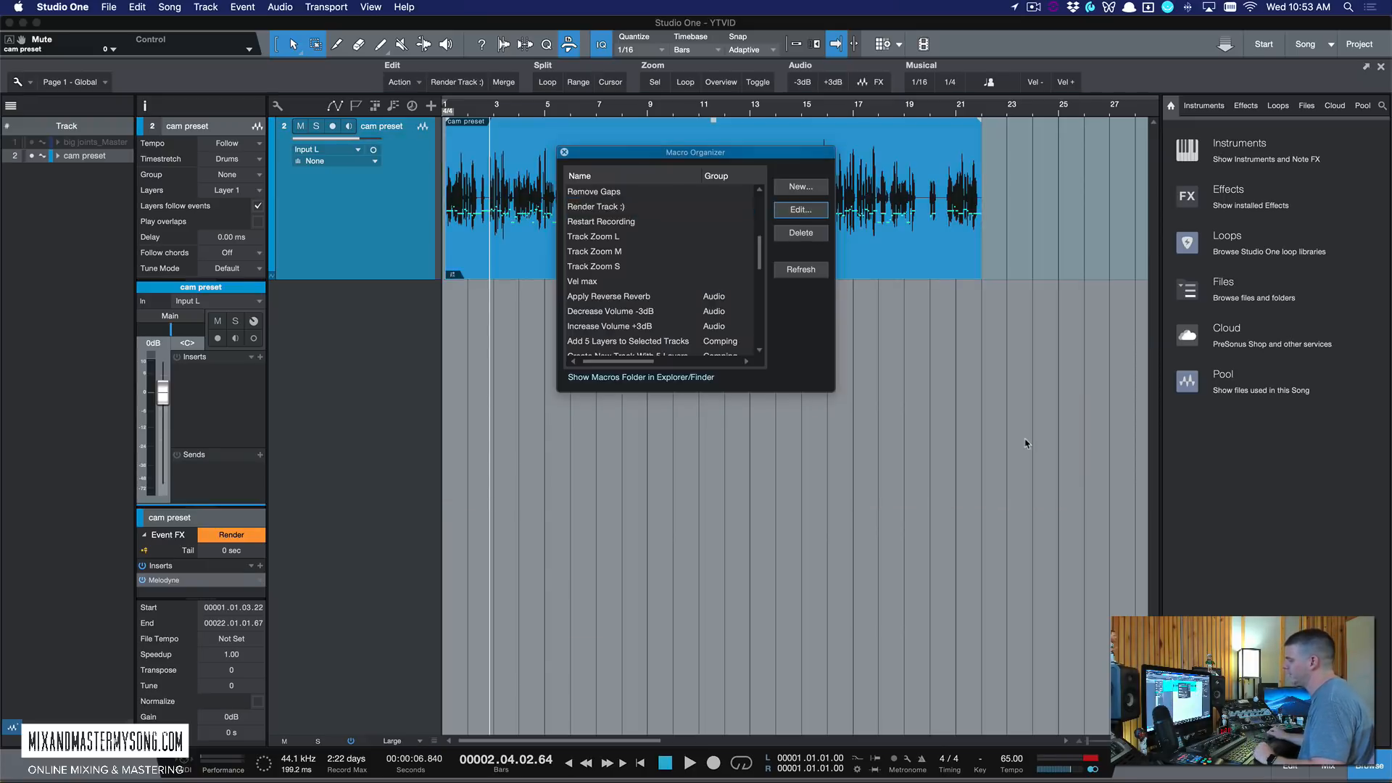
pyautogui.click(564, 153)
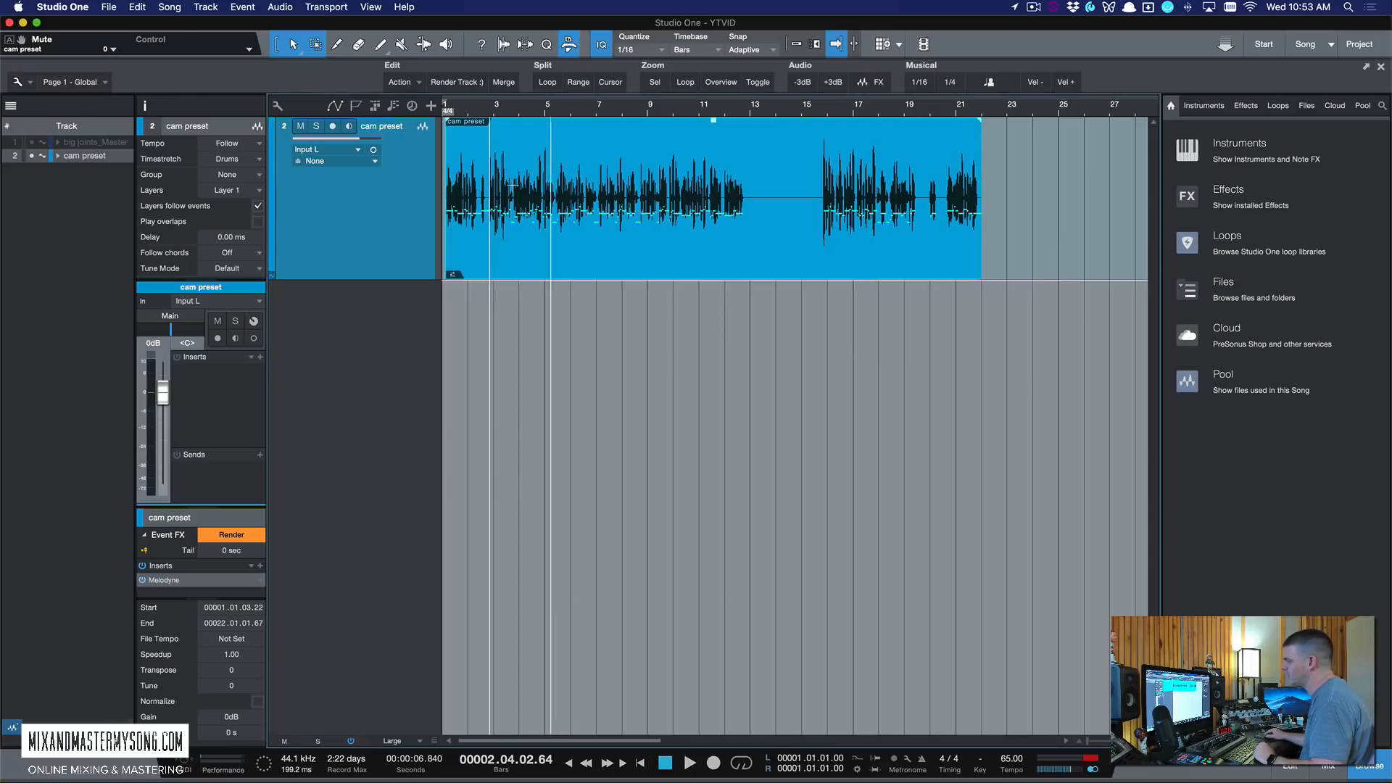
# - Add FabFilter Pro-DS from the favorites as an insert on the cam preset track and move its window clear of the waveform
pyautogui.click(260, 357)
pyautogui.click(277, 406)
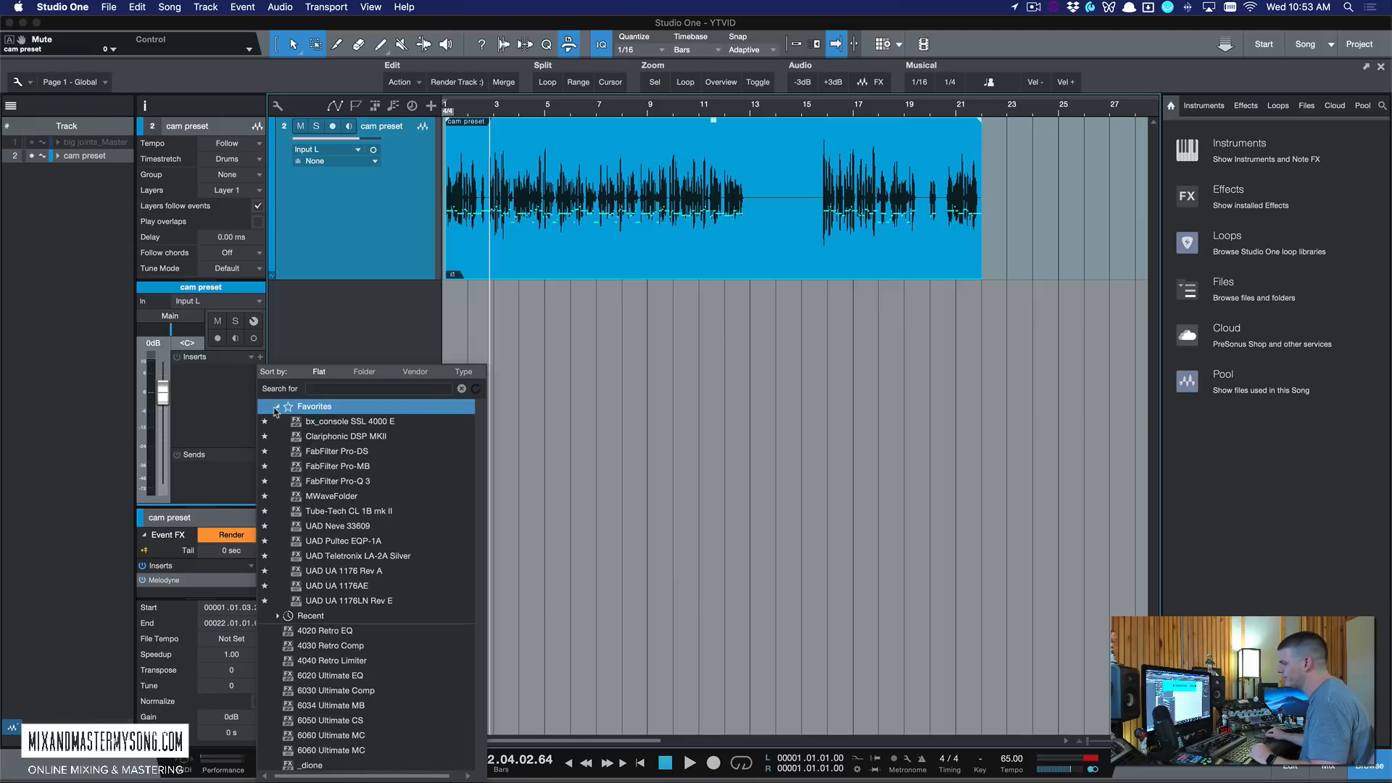
pyautogui.click(335, 451)
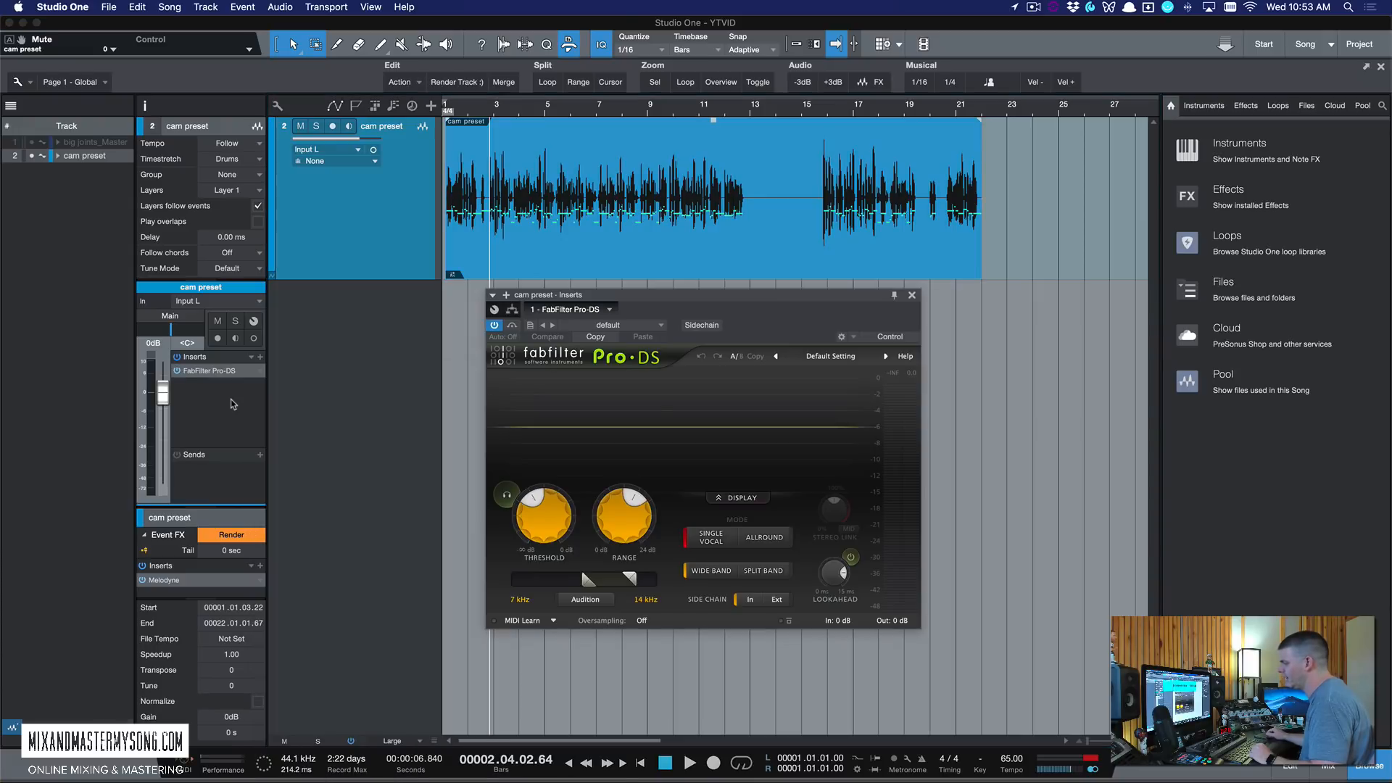
pyautogui.moveTo(629, 300); pyautogui.dragTo(681, 329)
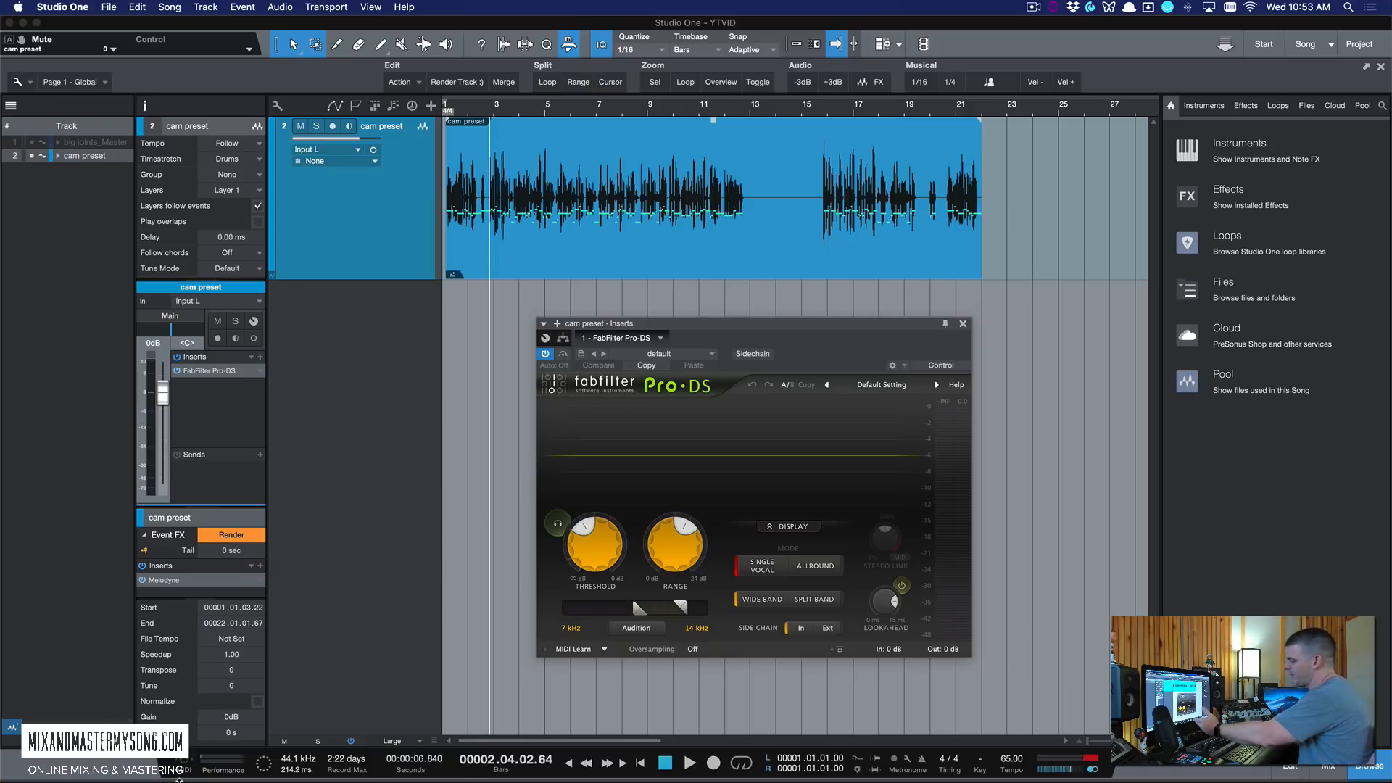
# - Inspect the plug-in load in the Performance Monitor with Show Devices enabled, and close the monitor
pyautogui.click(223, 762)
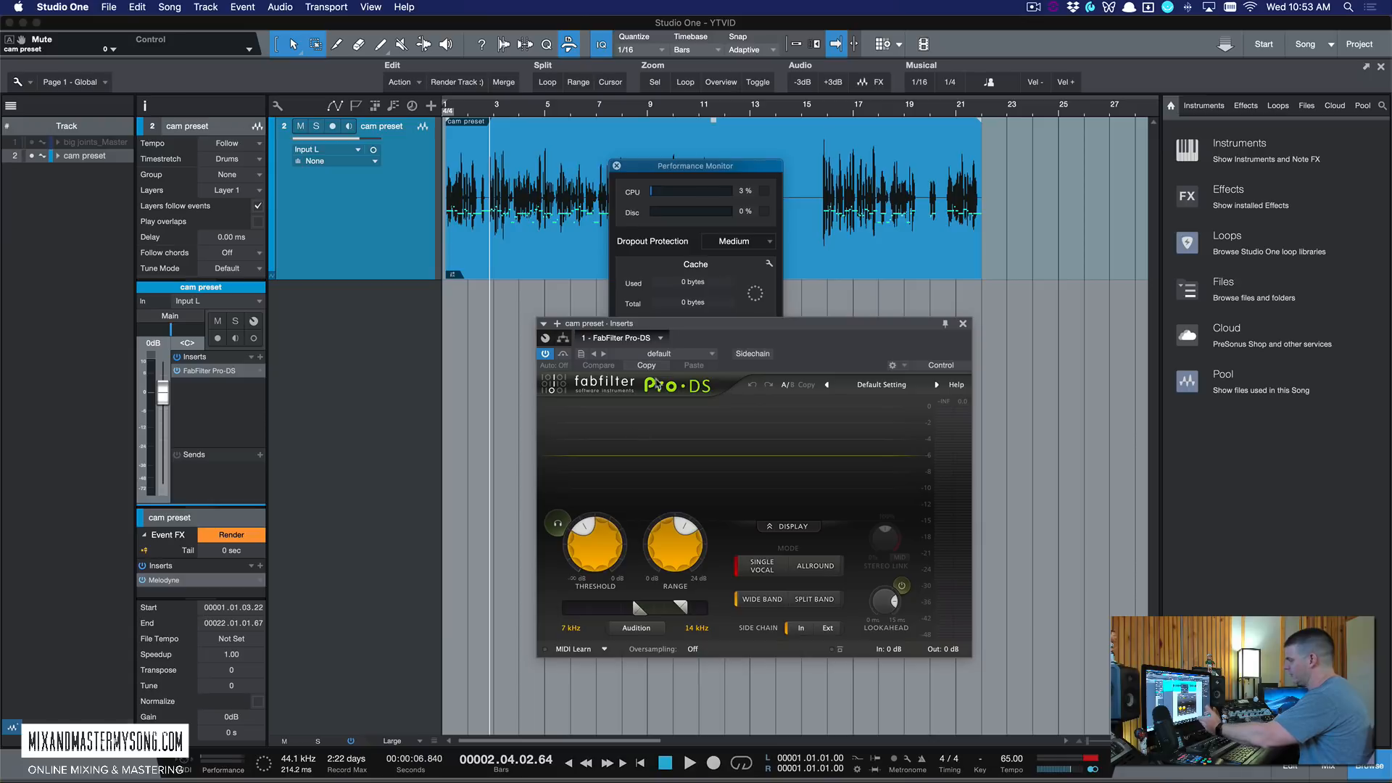
pyautogui.moveTo(685, 168); pyautogui.dragTo(736, 135)
pyautogui.click(673, 298)
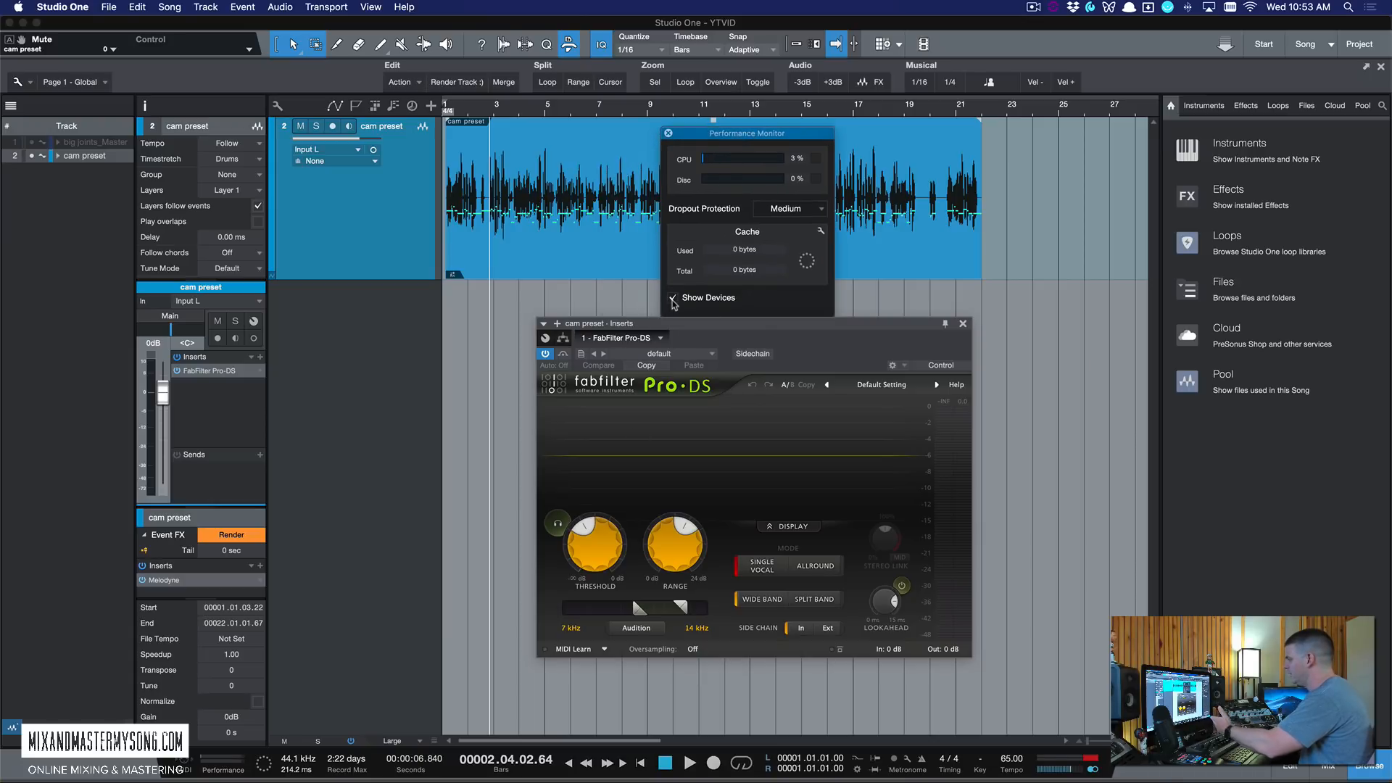
pyautogui.moveTo(890, 129); pyautogui.dragTo(989, 42)
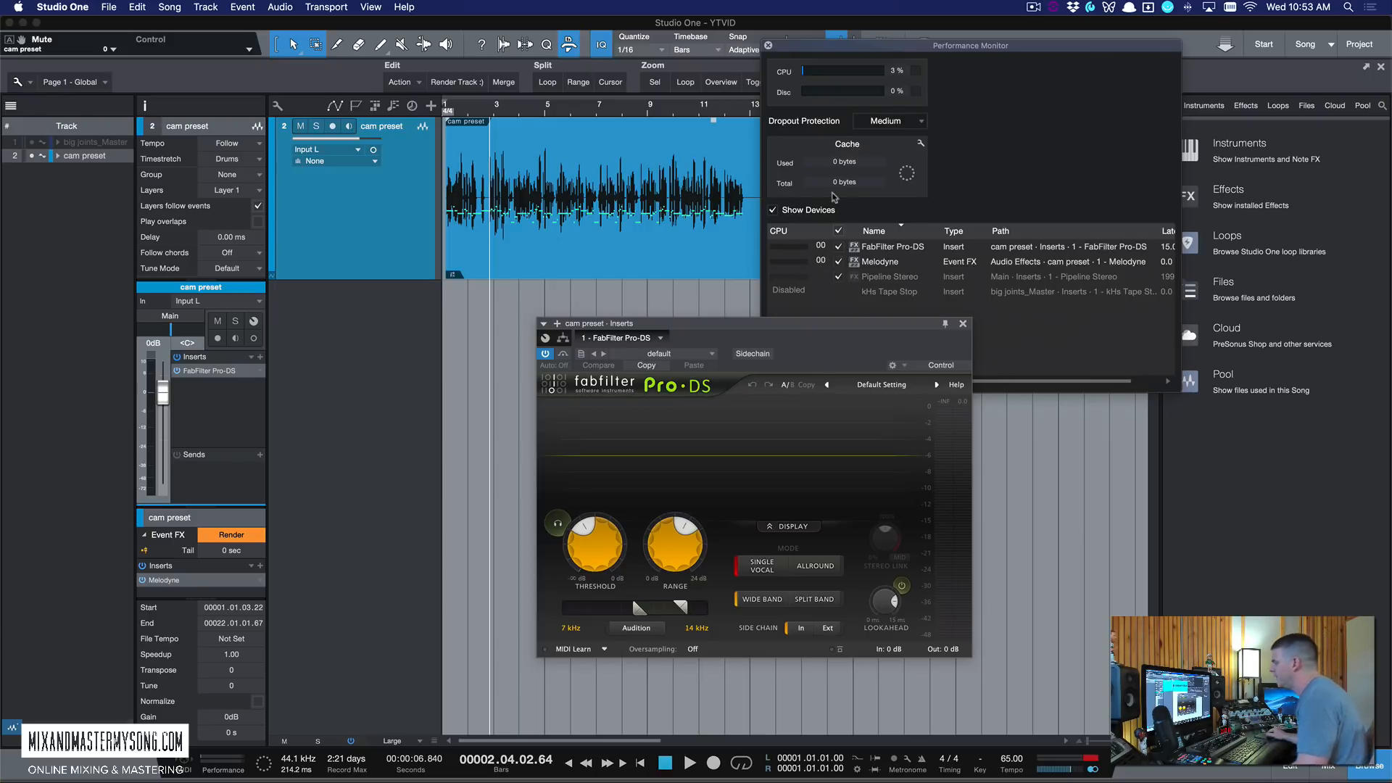
pyautogui.click(768, 45)
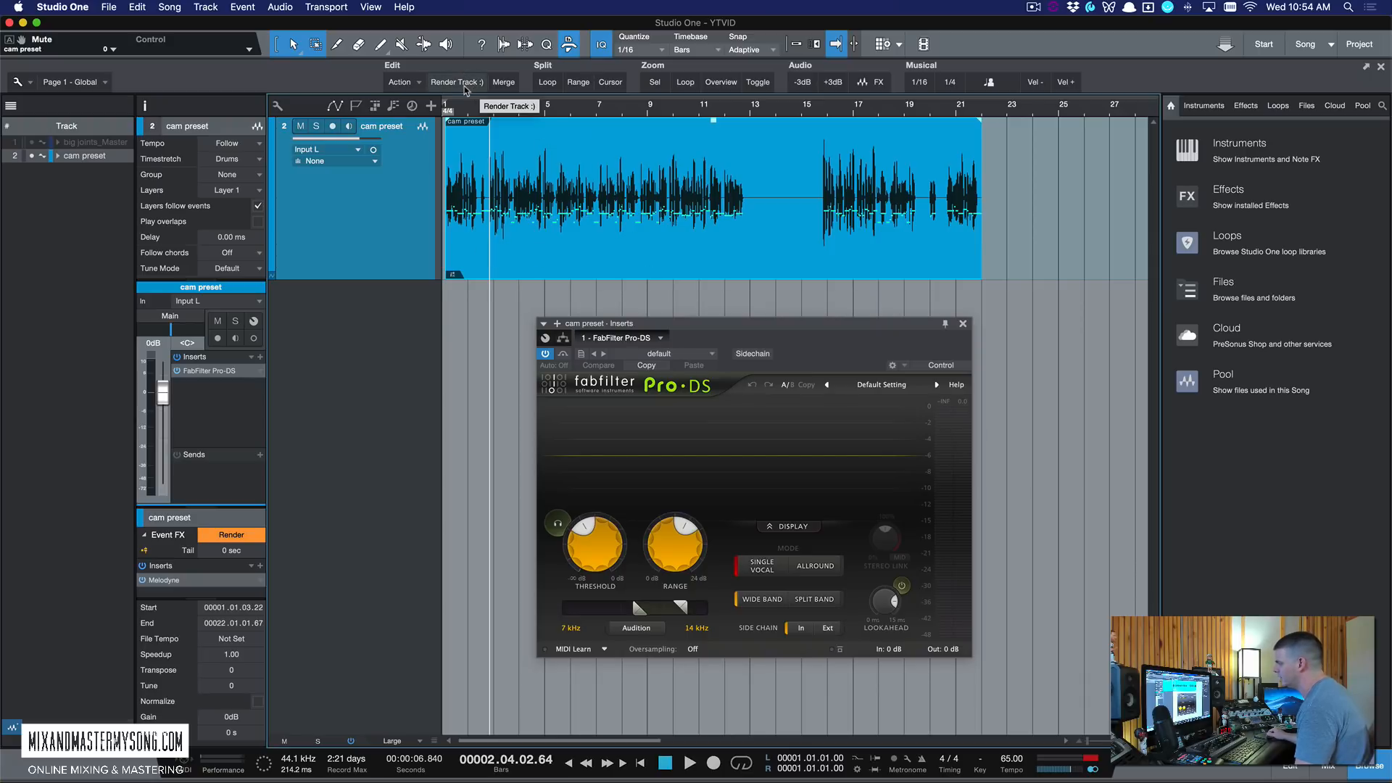
# - Render the event's Melodyne effect with the "Render Track :)" macro, restore the event, and close the Pro-DS window
pyautogui.click(446, 84)
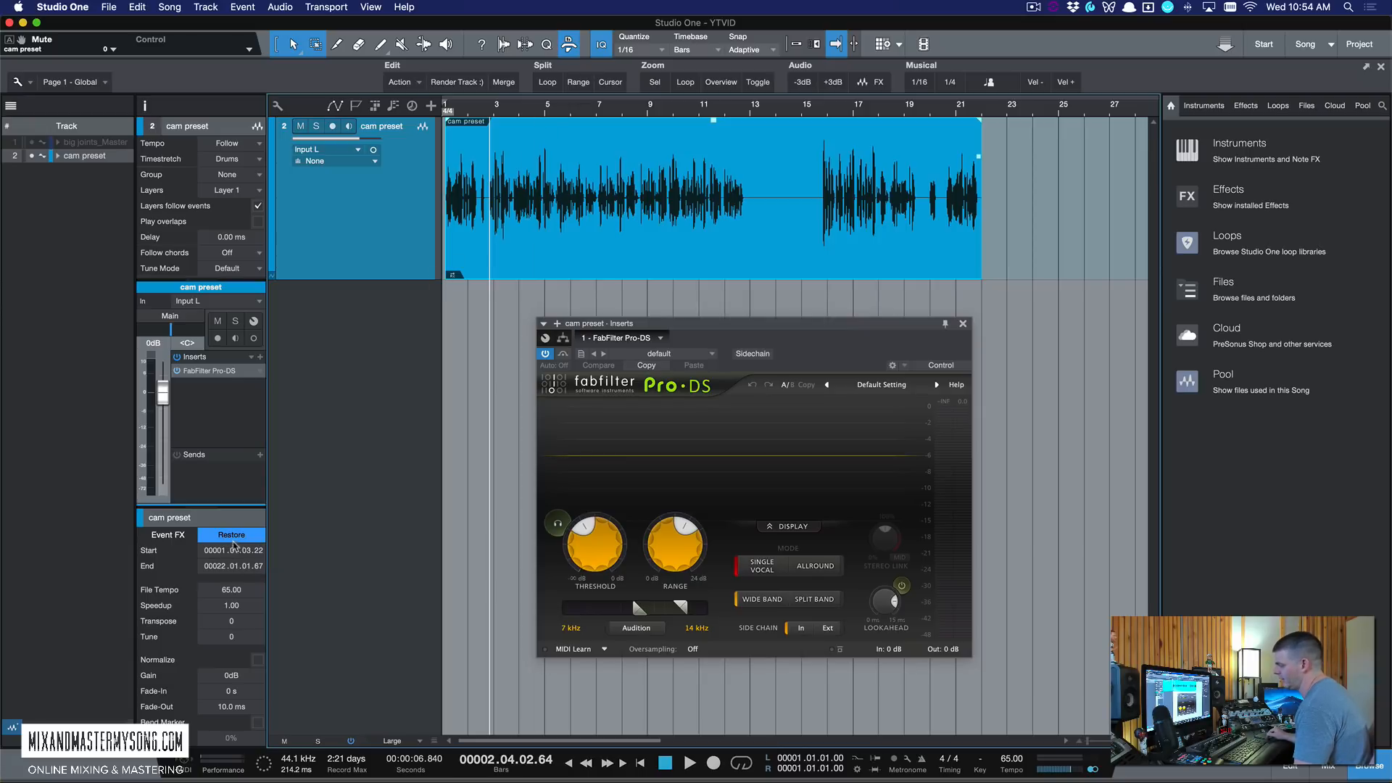
pyautogui.click(242, 541)
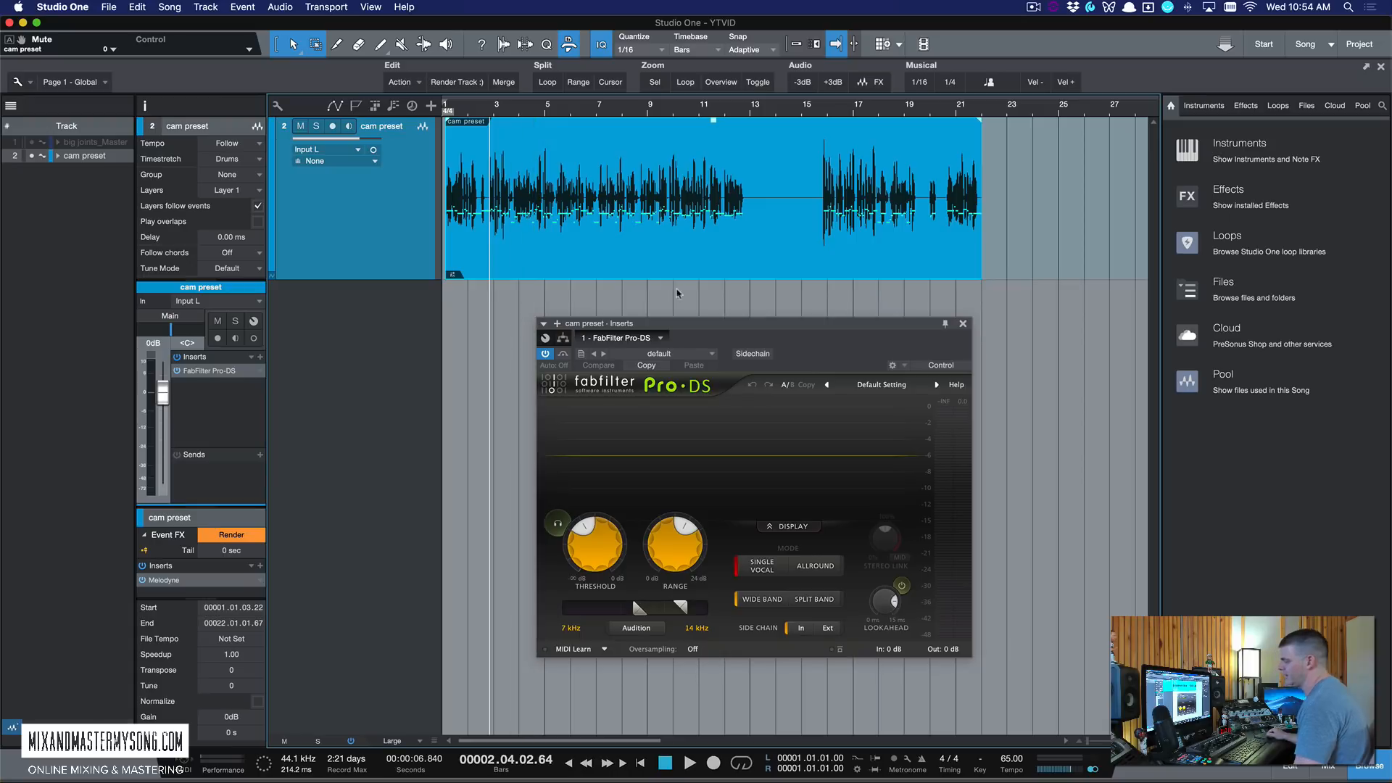
pyautogui.click(963, 324)
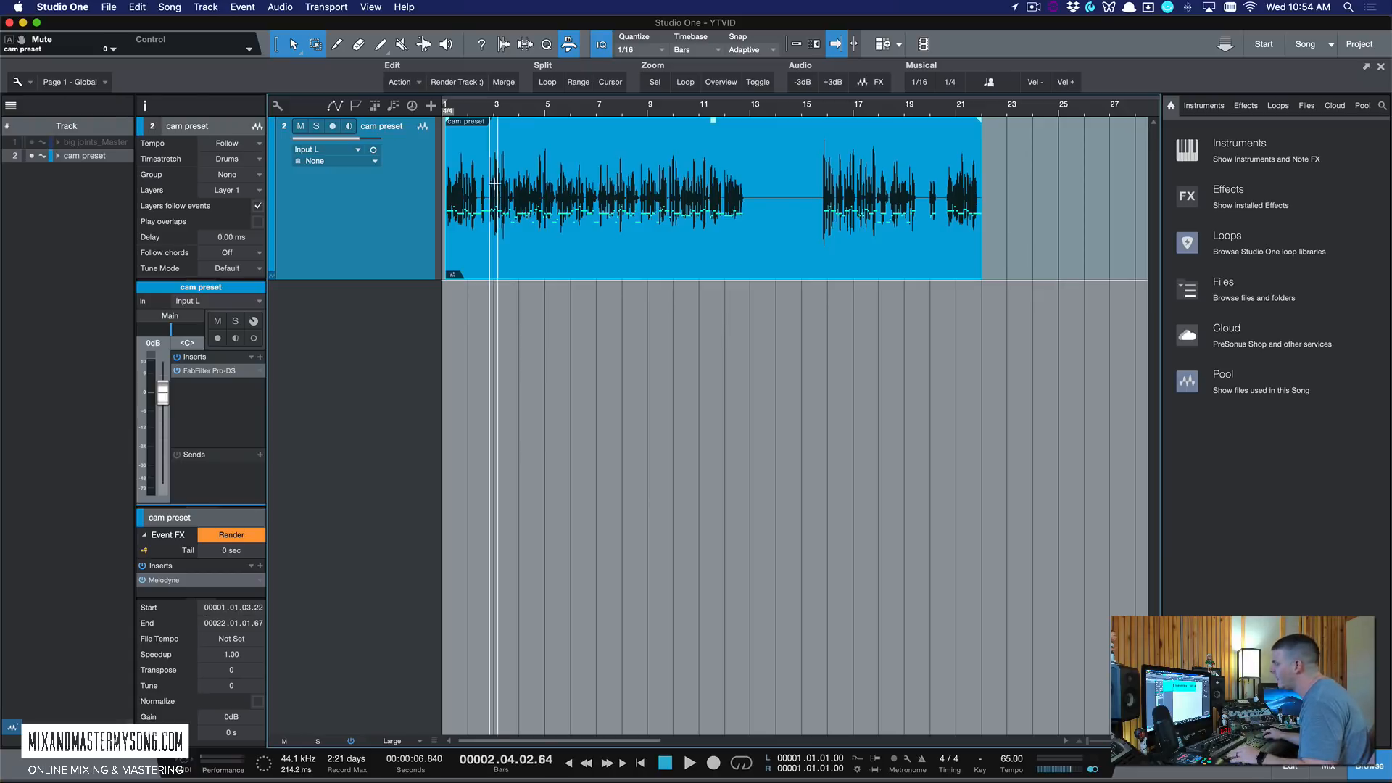
# - Delete the short silent section just before bar 3 of the cam preset event
pyautogui.moveTo(491, 199)
pyautogui.mouseDown()
pyautogui.moveTo(531, 179)
pyautogui.moveTo(472, 180)
pyautogui.moveTo(485, 182)
pyautogui.mouseUp()
pyautogui.scroll(3, 485, 182)
pyautogui.scroll(1, 486, 182)
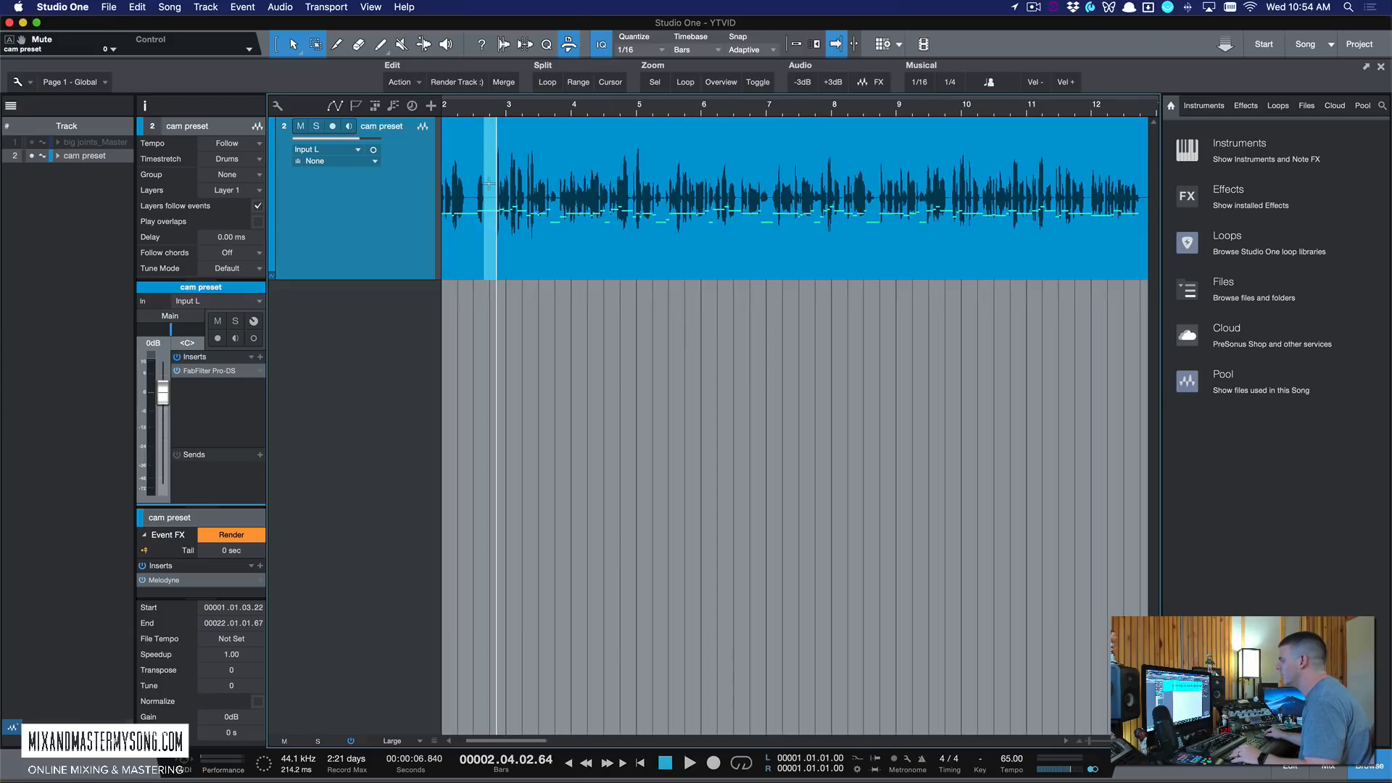
pyautogui.press('Delete')
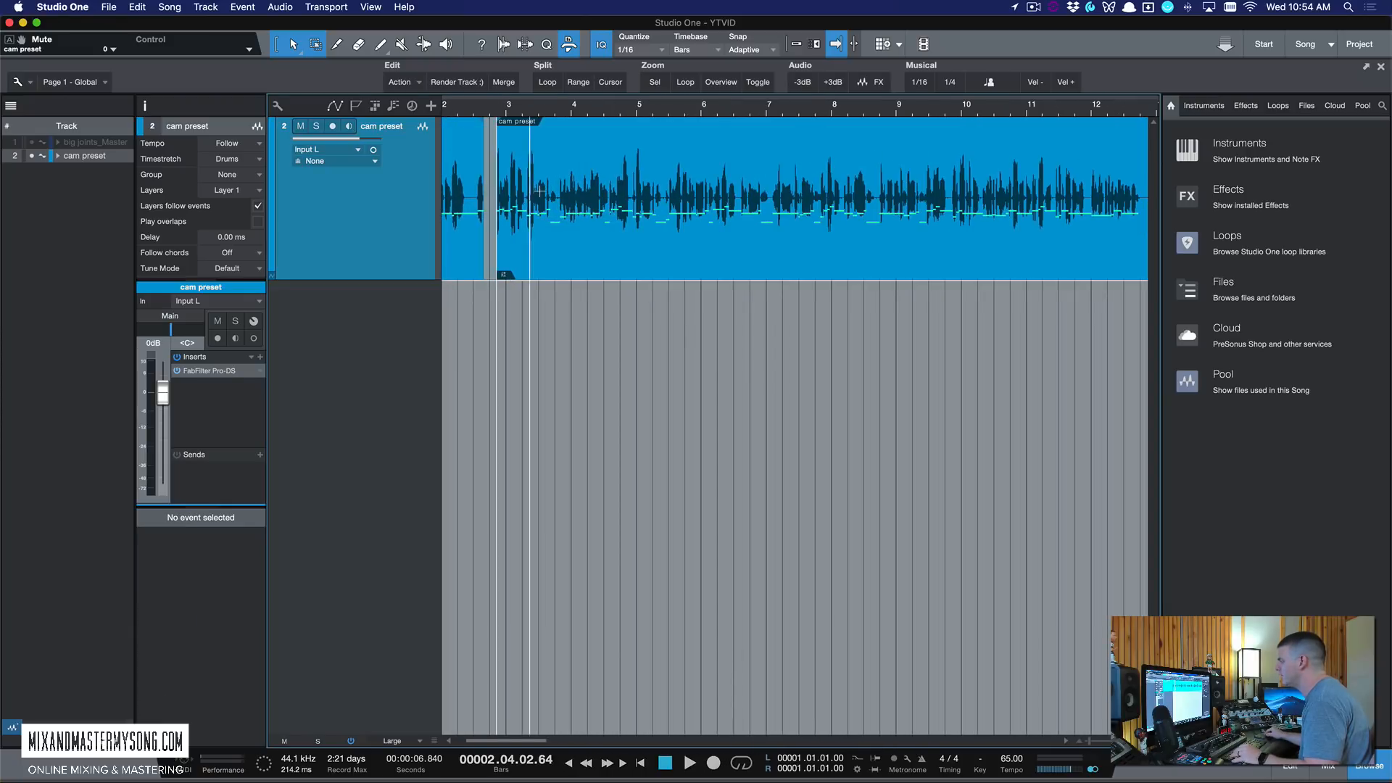
# - Cut out the long silence between about bars 13 and 16 and the short gap after bar 19
pyautogui.scroll(-5, 540, 189)
pyautogui.moveTo(686, 183); pyautogui.dragTo(718, 191)
pyautogui.press('Delete')
pyautogui.scroll(4, 757, 194)
pyautogui.doubleClick(752, 163)
pyautogui.moveTo(754, 125); pyautogui.dragTo(707, 177)
pyautogui.scroll(-5, 707, 174)
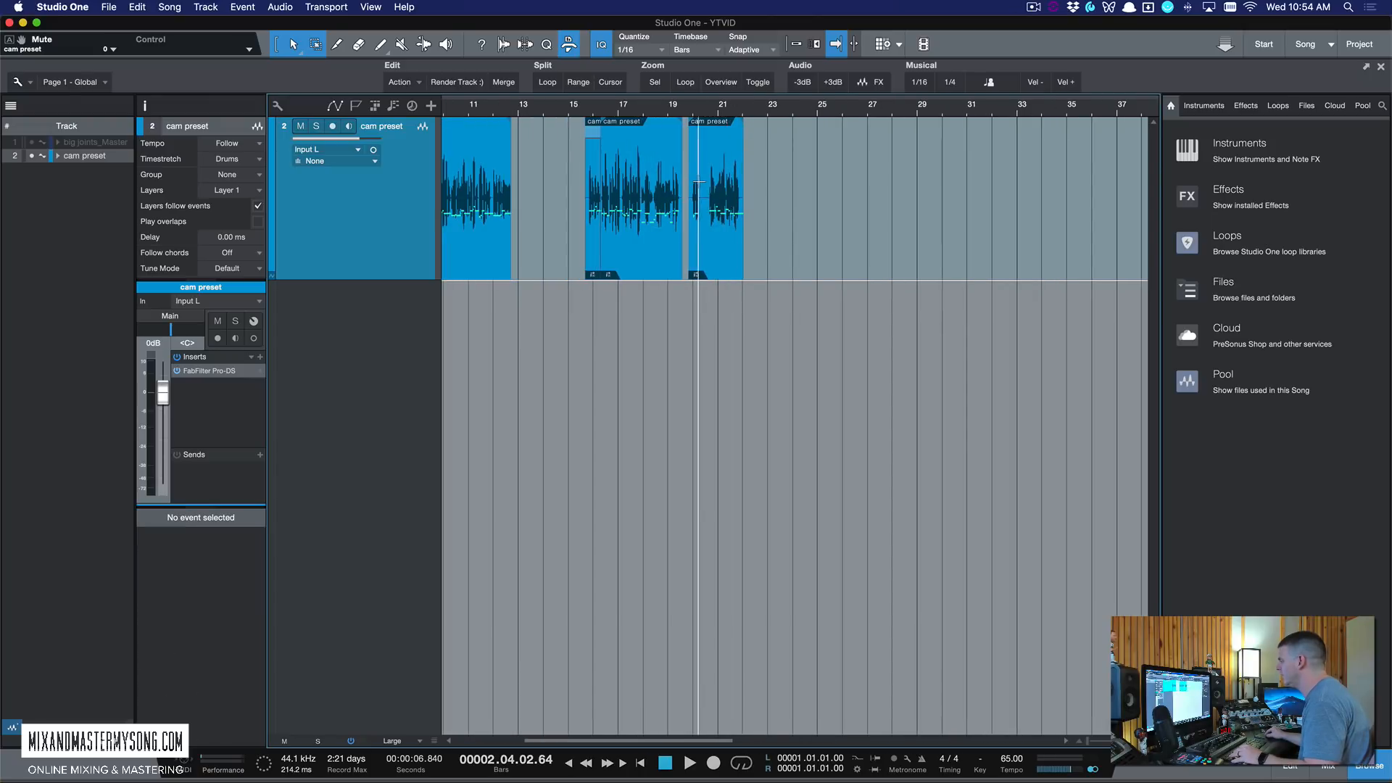
# - Delete the silent section just after bar 20 of the vocal
pyautogui.moveTo(700, 182); pyautogui.dragTo(708, 186)
pyautogui.press('Delete')
pyautogui.scroll(-3, 708, 215)
pyautogui.scroll(-1, 709, 215)
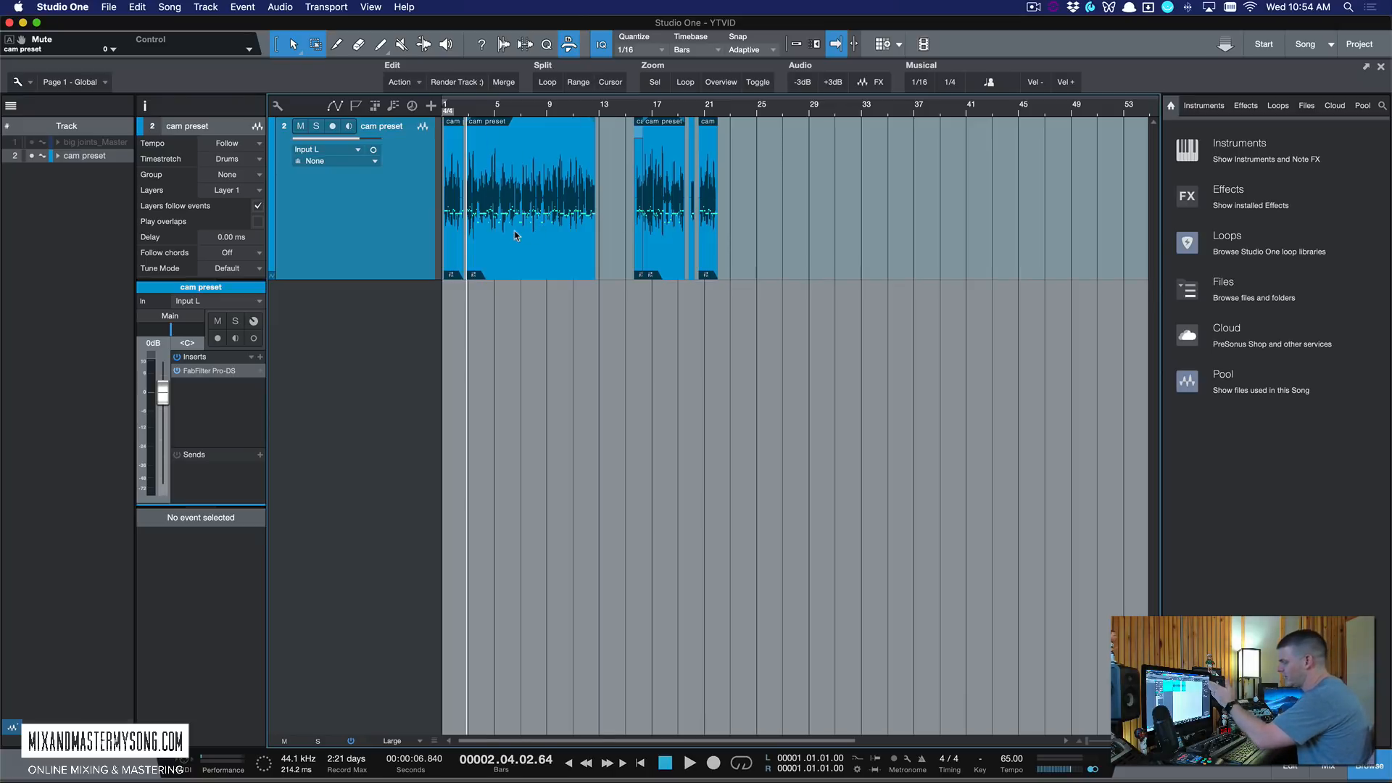
# - Select several of the separated vocal events in turn to check each one's Event FX for Melodyne
pyautogui.click(537, 267)
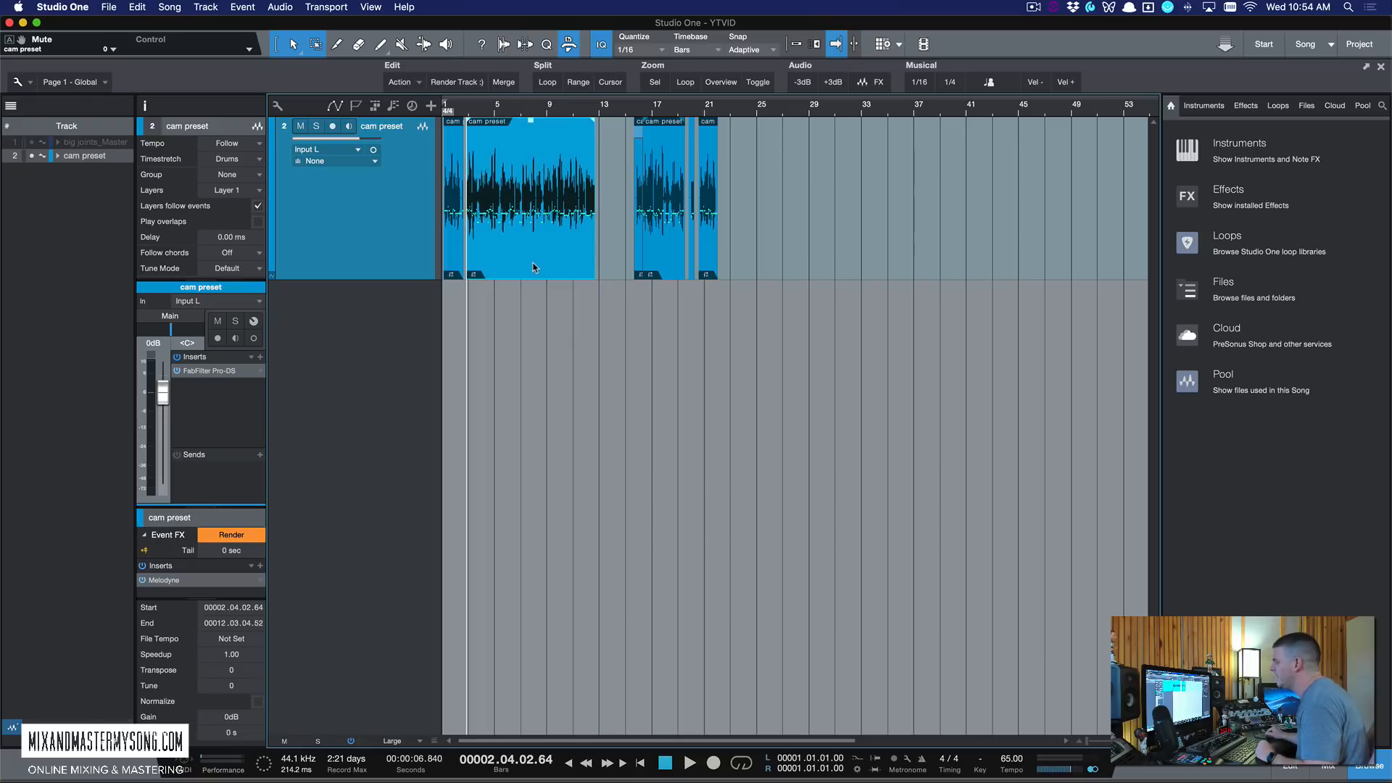
pyautogui.click(641, 269)
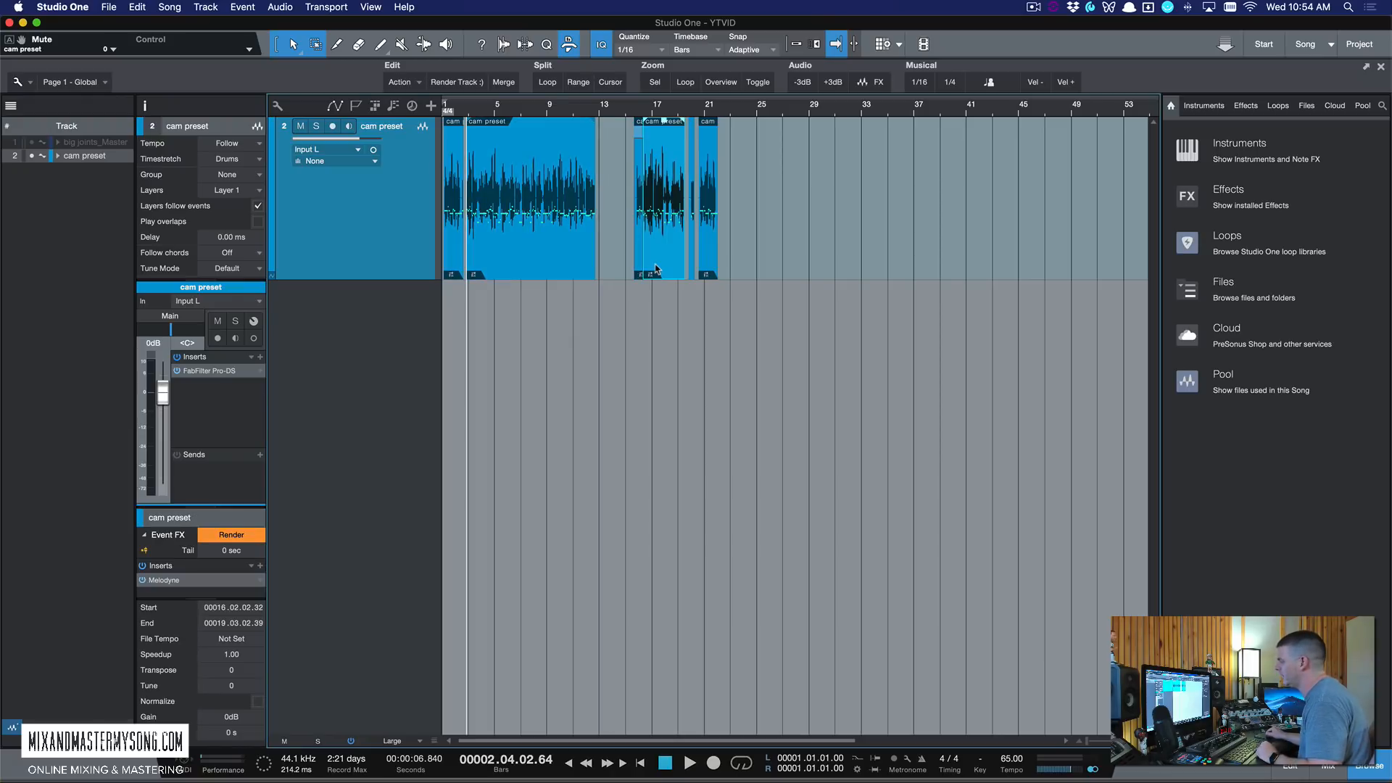
pyautogui.click(708, 273)
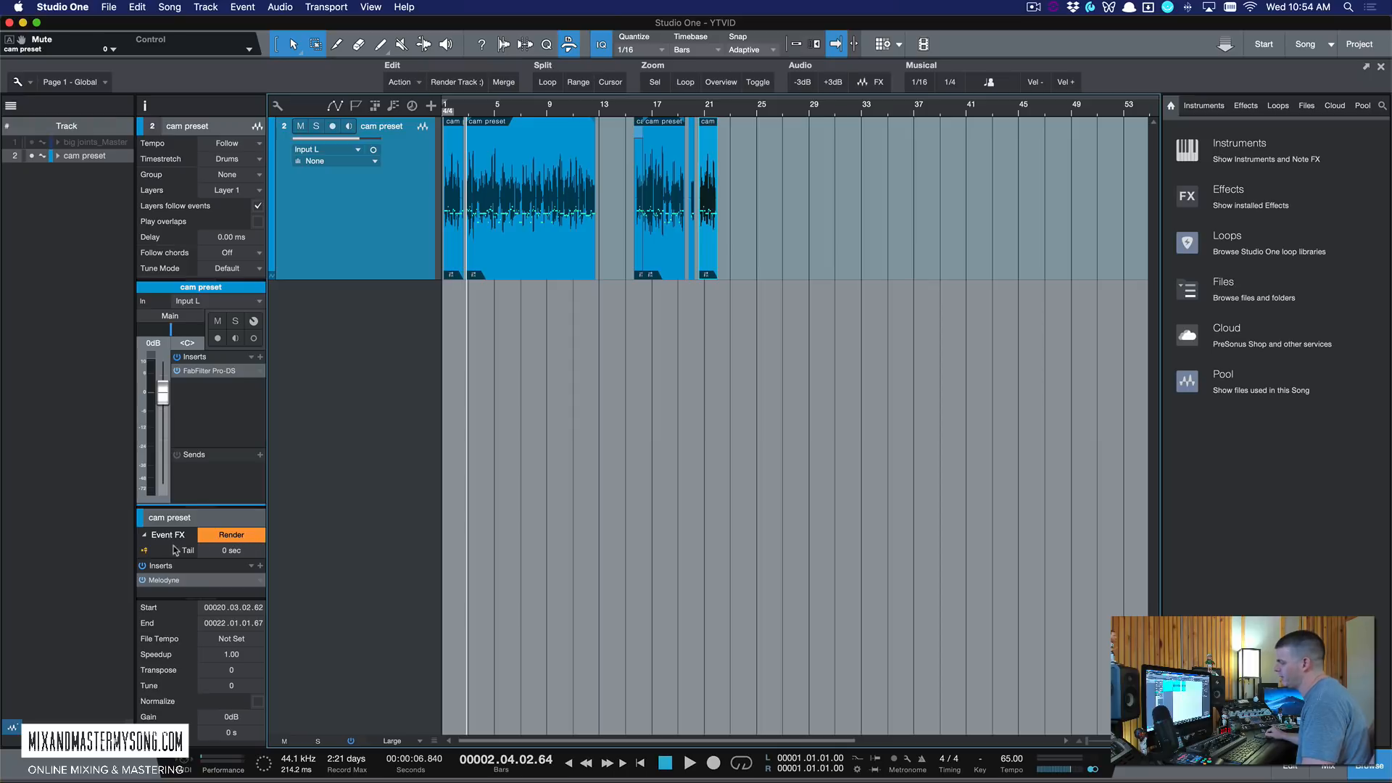
# - Try to render the Event FX of the first two vocal events together using the built-in event render
pyautogui.click(544, 263)
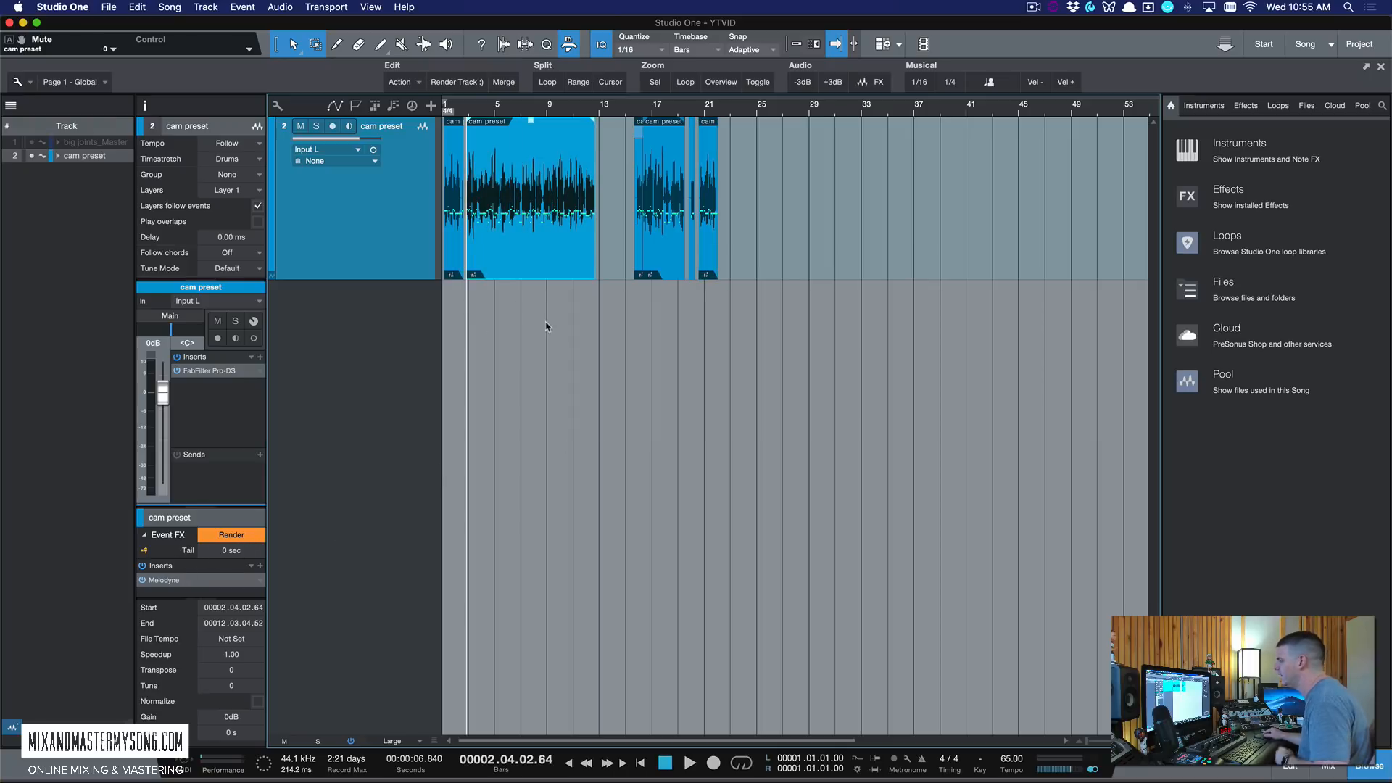
pyautogui.press('e')
pyautogui.press('e')
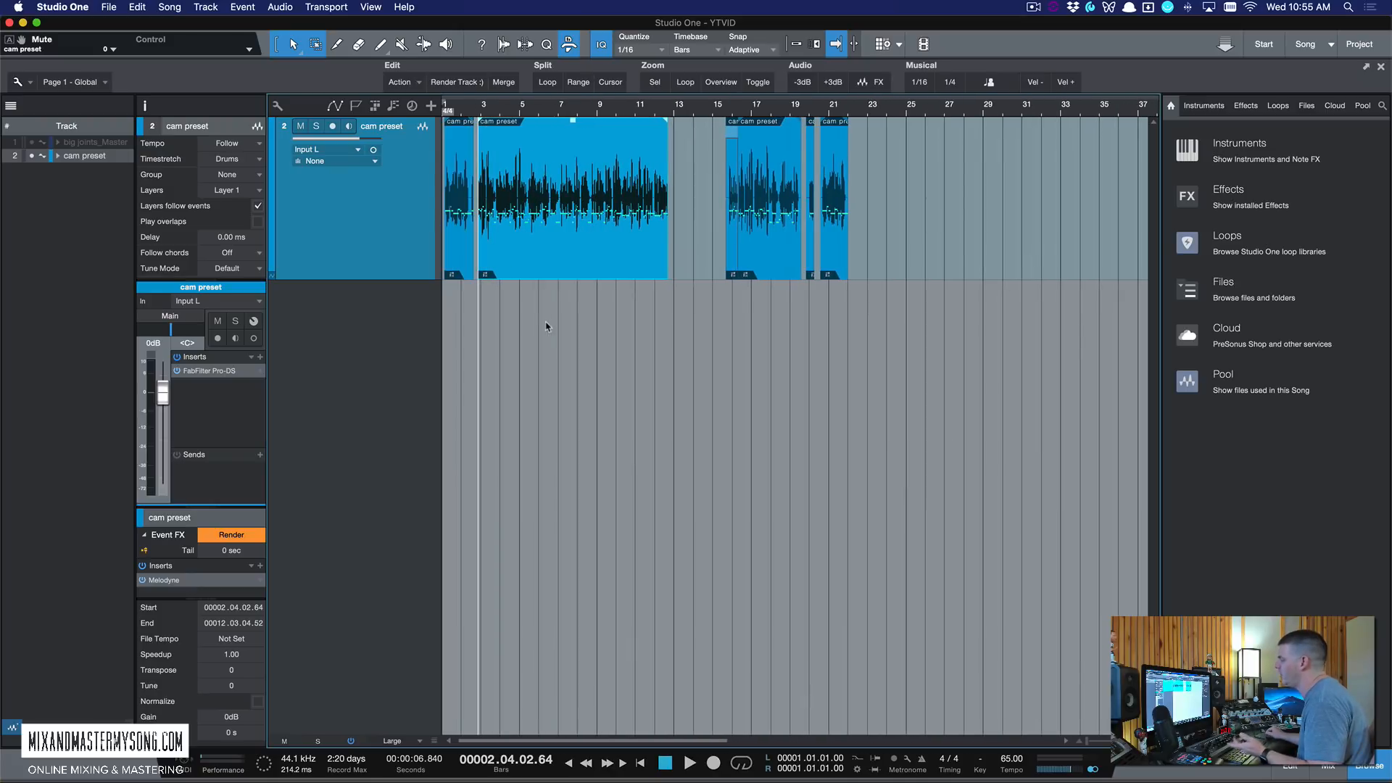
pyautogui.click(452, 267)
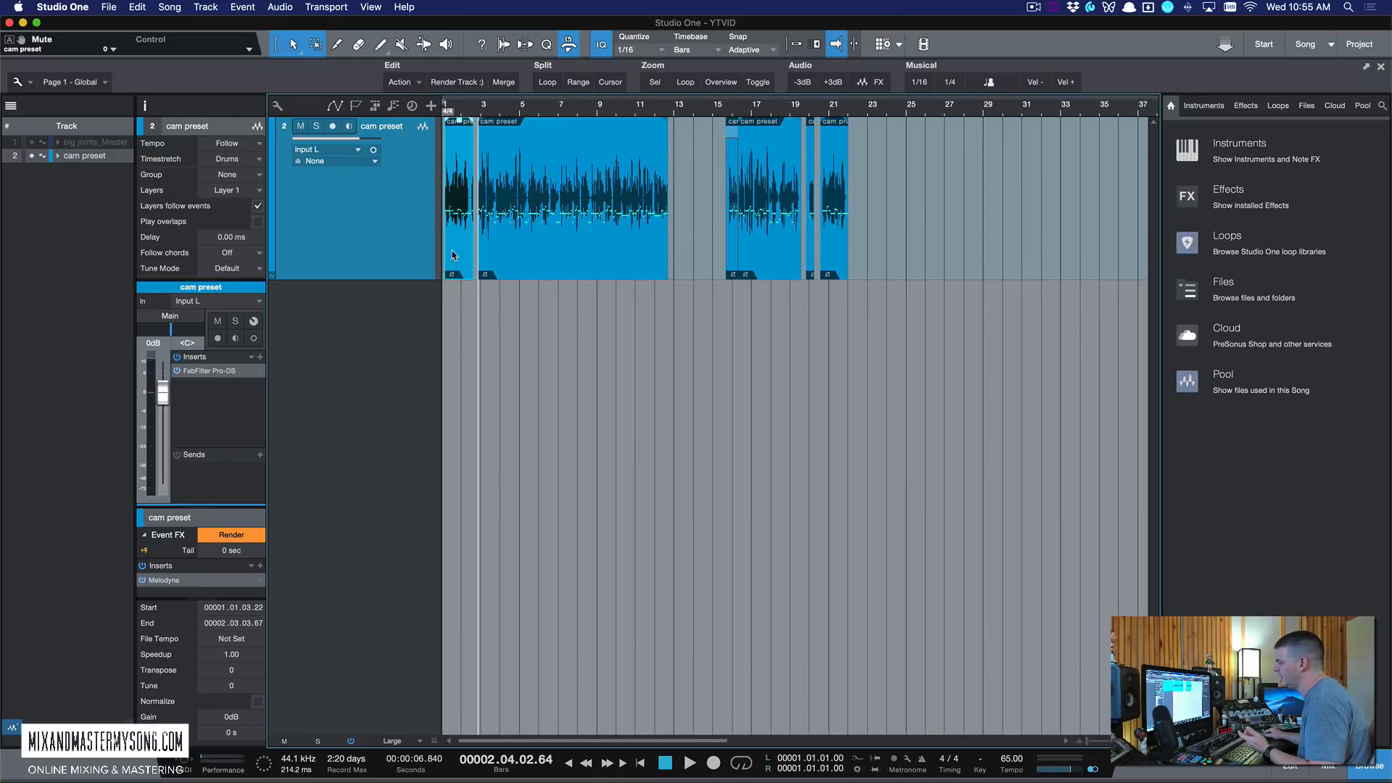
pyautogui.click(499, 259)
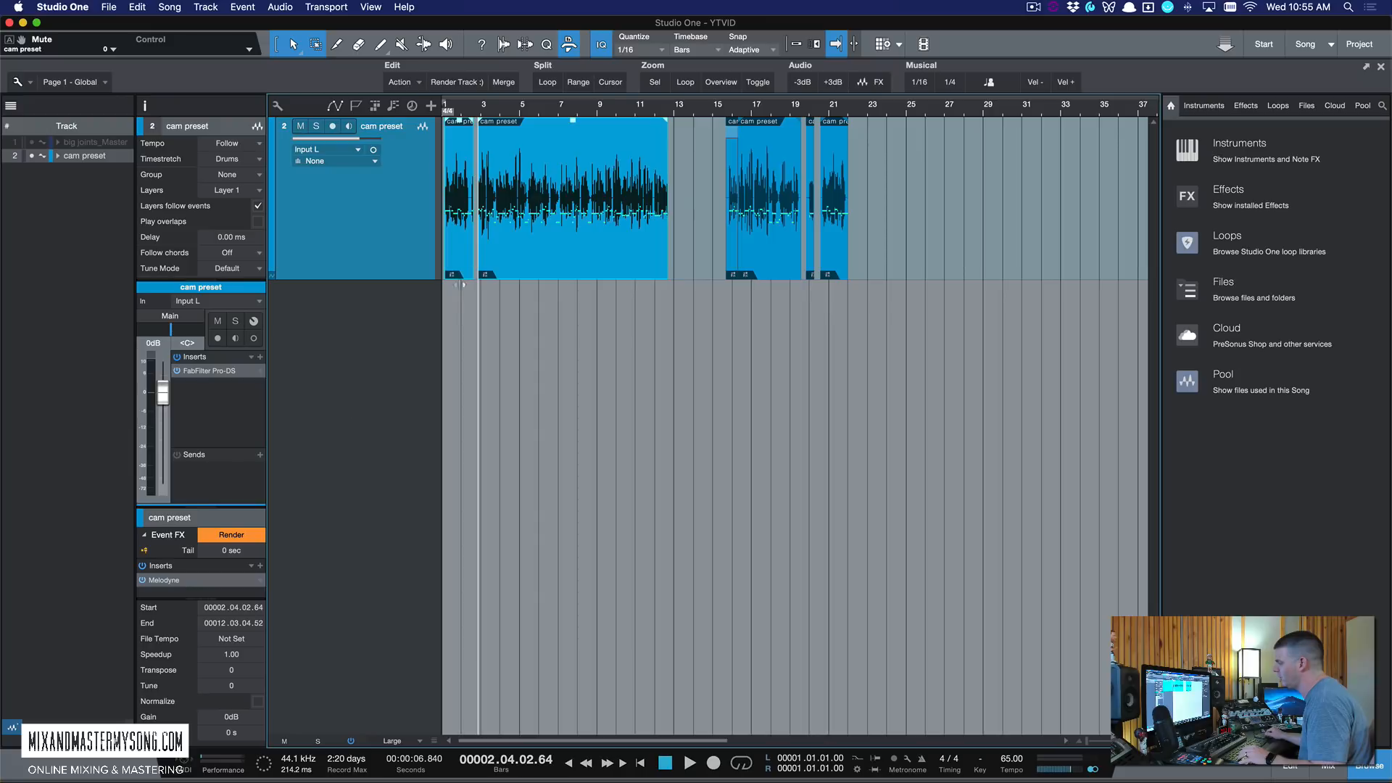
pyautogui.click(231, 535)
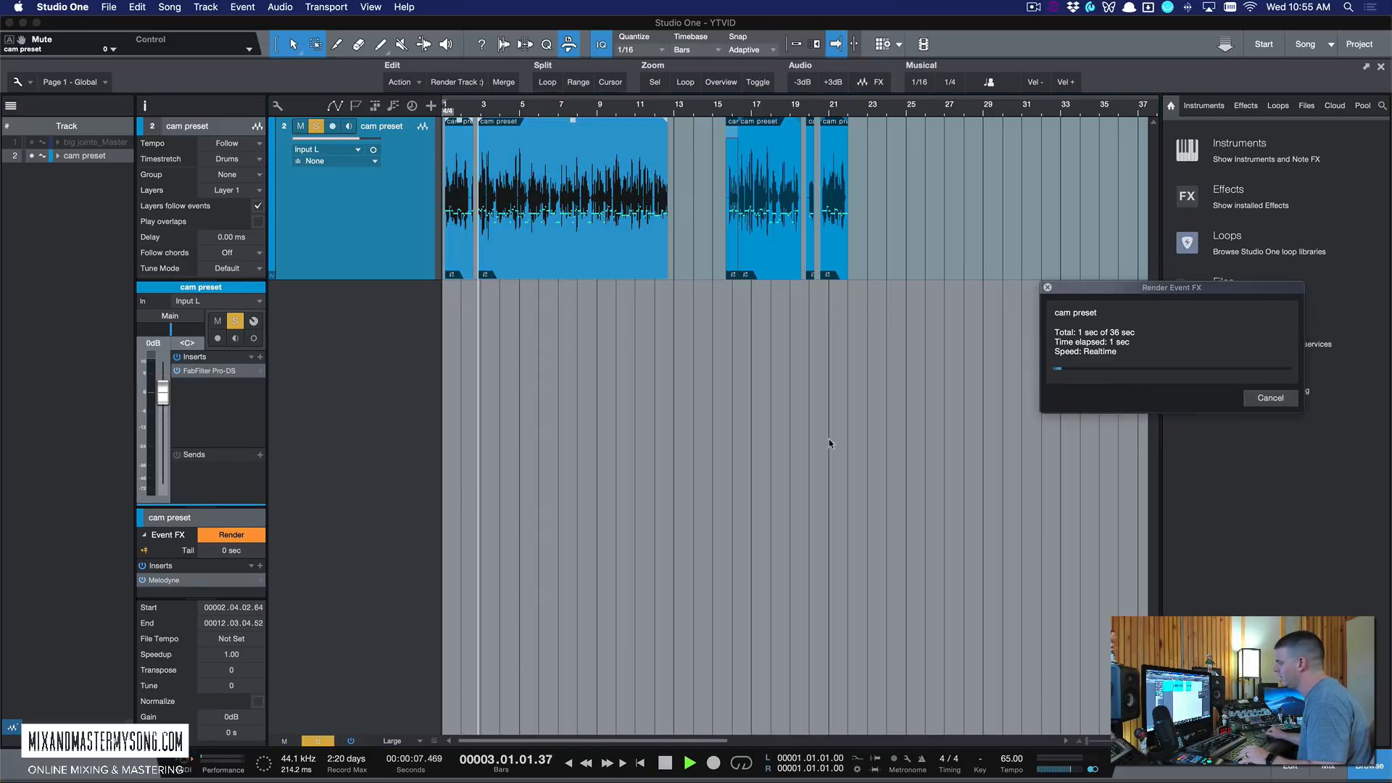
pyautogui.click(1264, 401)
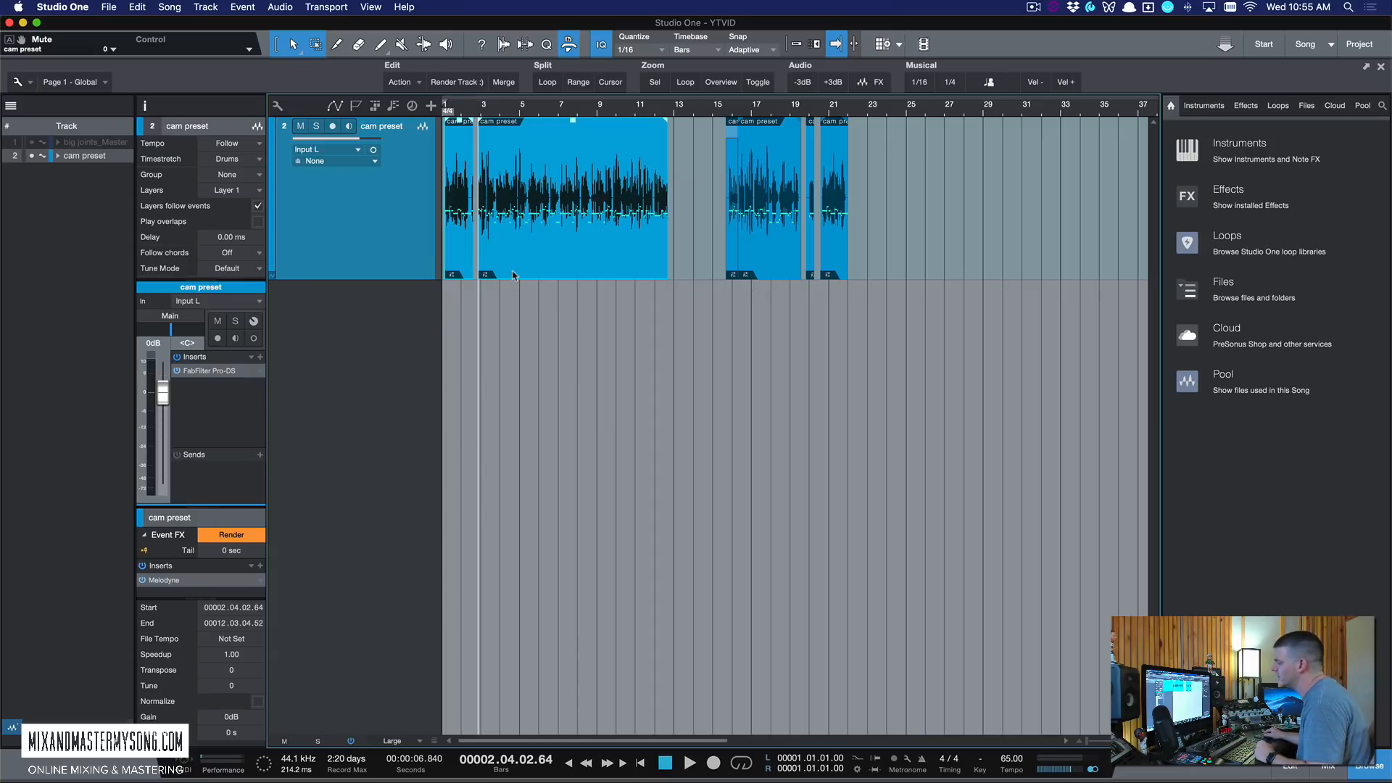
# - Inspect the individual Event FX of the first, second and bar 16 vocal events
pyautogui.click(444, 264)
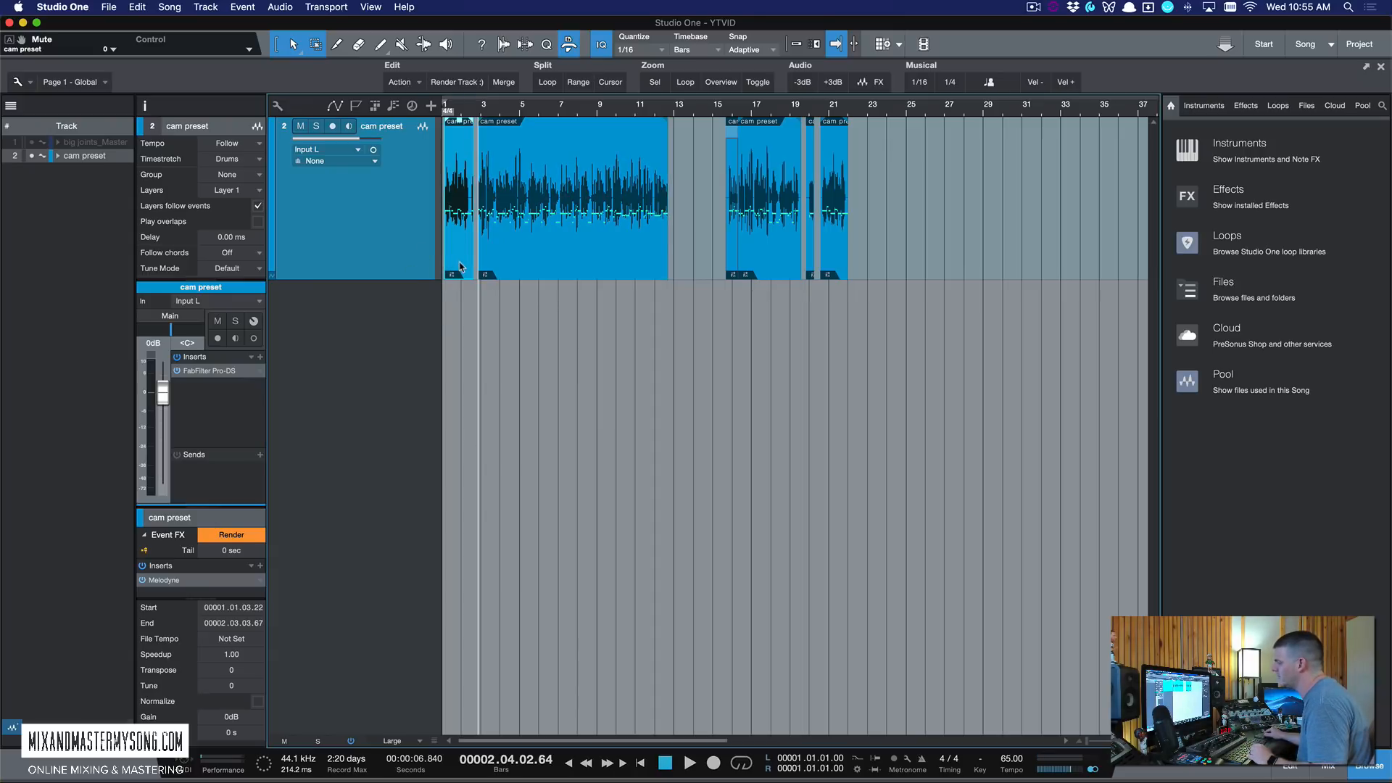
pyautogui.click(522, 273)
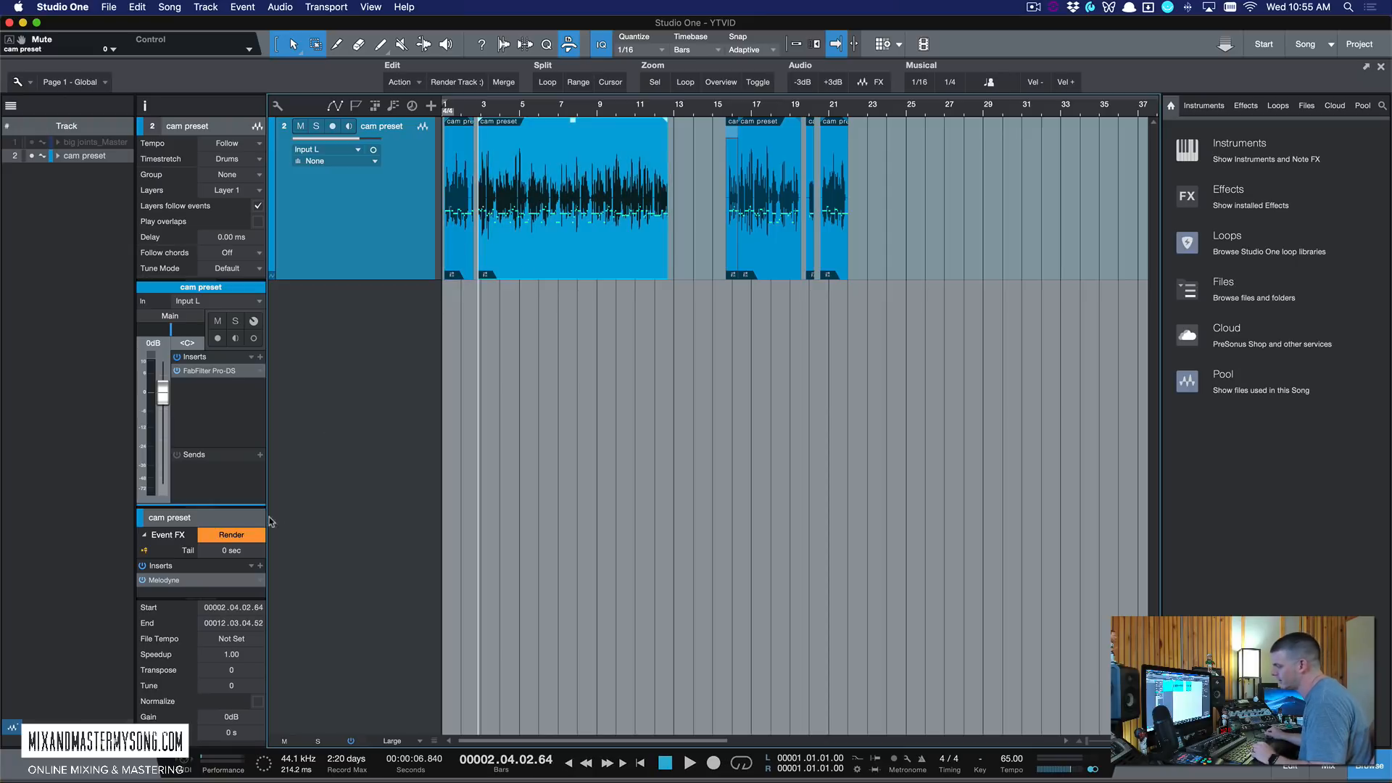
pyautogui.click(748, 245)
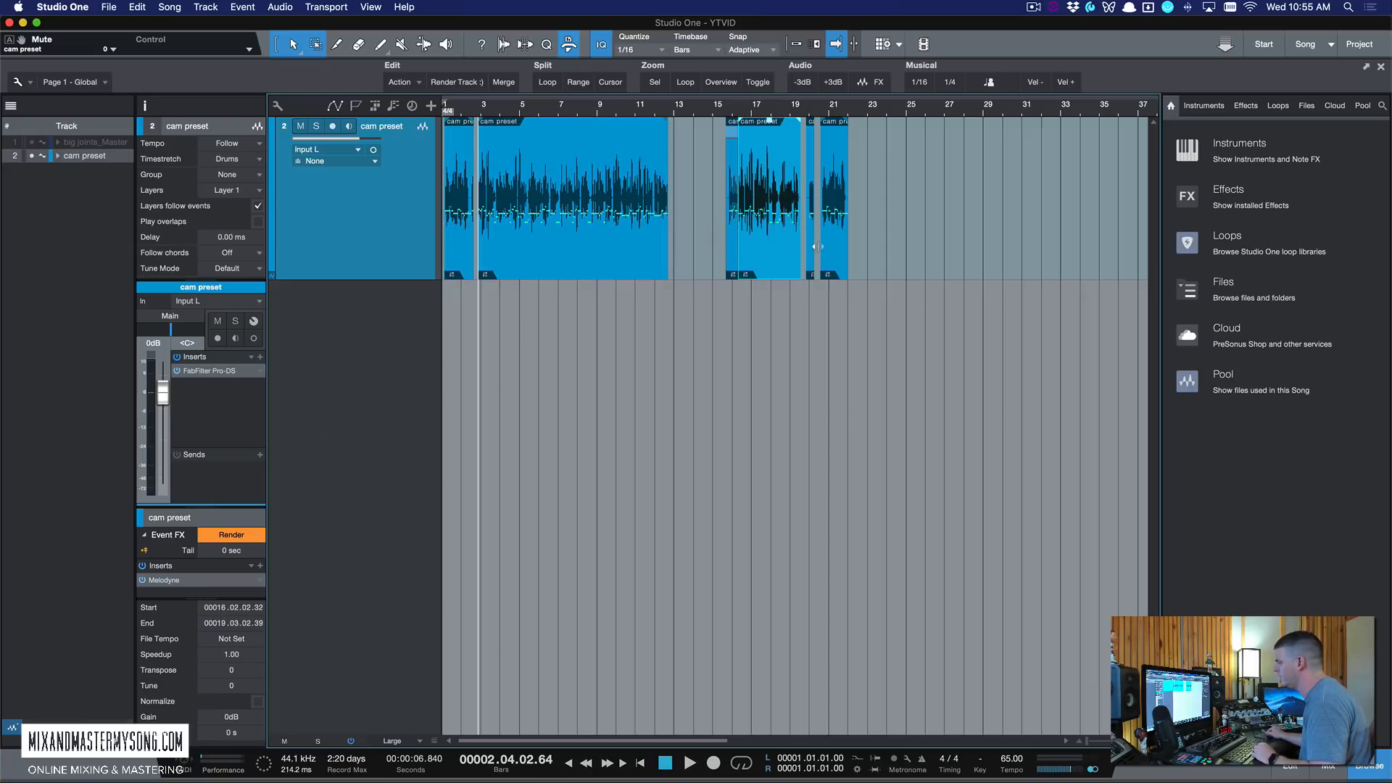
# - Select all the vocal events on the cam preset track and render them together with the Render Track macro
pyautogui.click(597, 388)
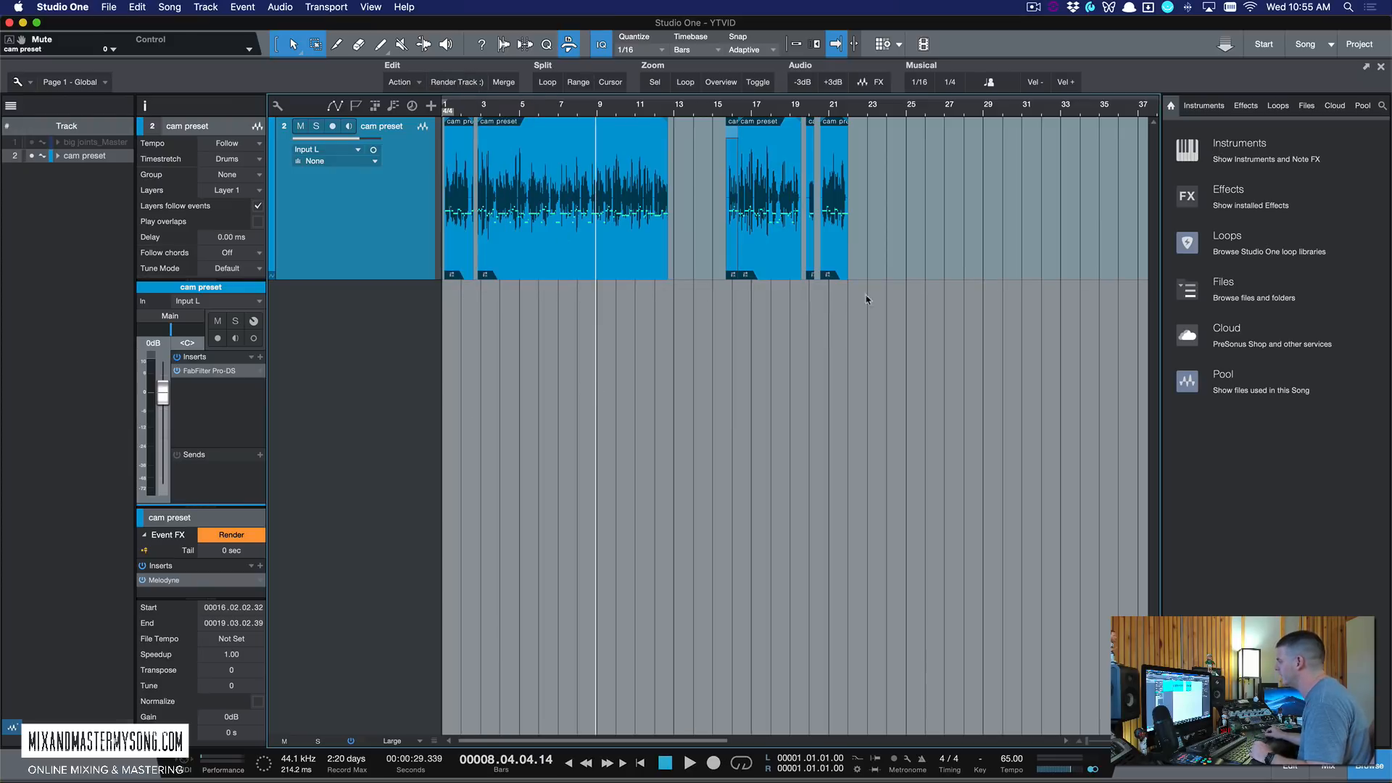
pyautogui.moveTo(890, 259); pyautogui.dragTo(437, 287)
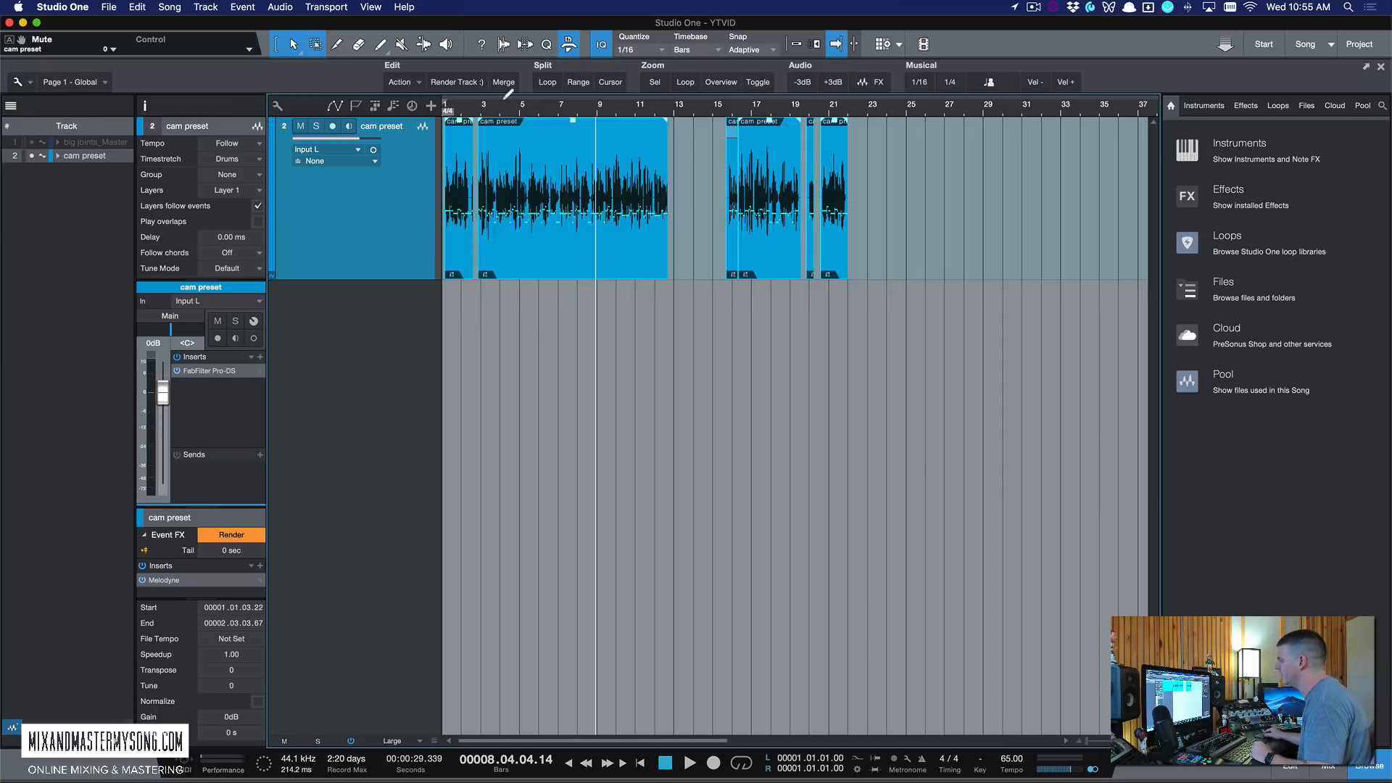
pyautogui.click(457, 82)
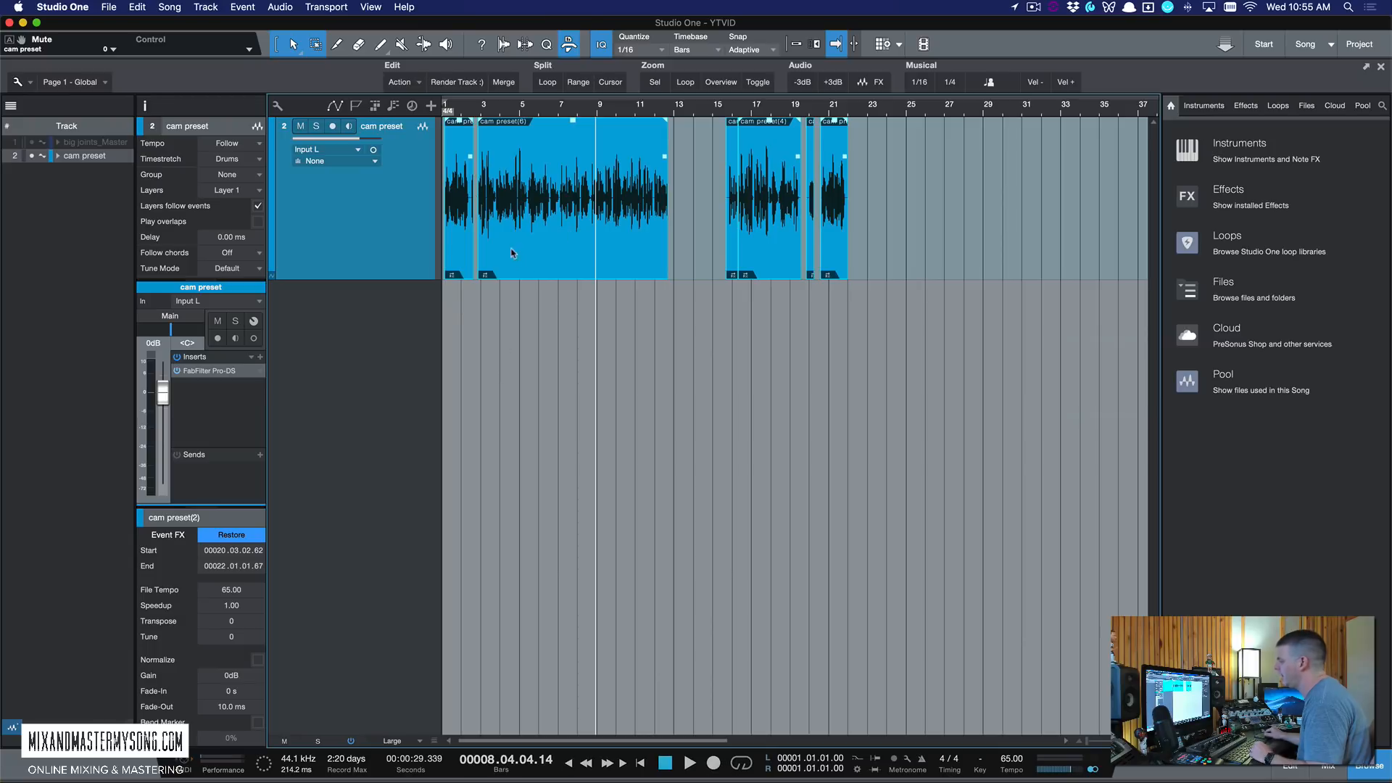
# - Check the Event FX state of the rendered vocal events one after another
pyautogui.click(782, 251)
pyautogui.click(770, 268)
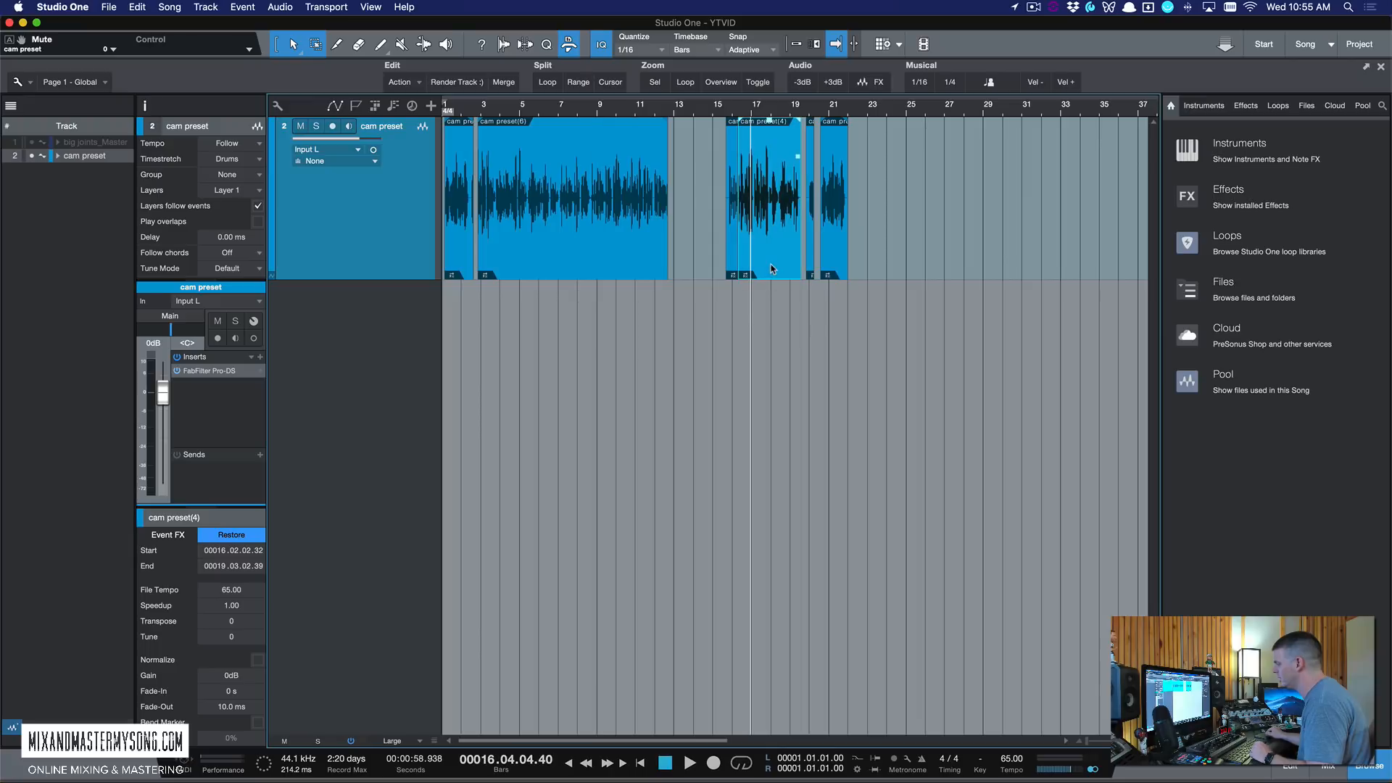
pyautogui.click(616, 257)
pyautogui.click(468, 257)
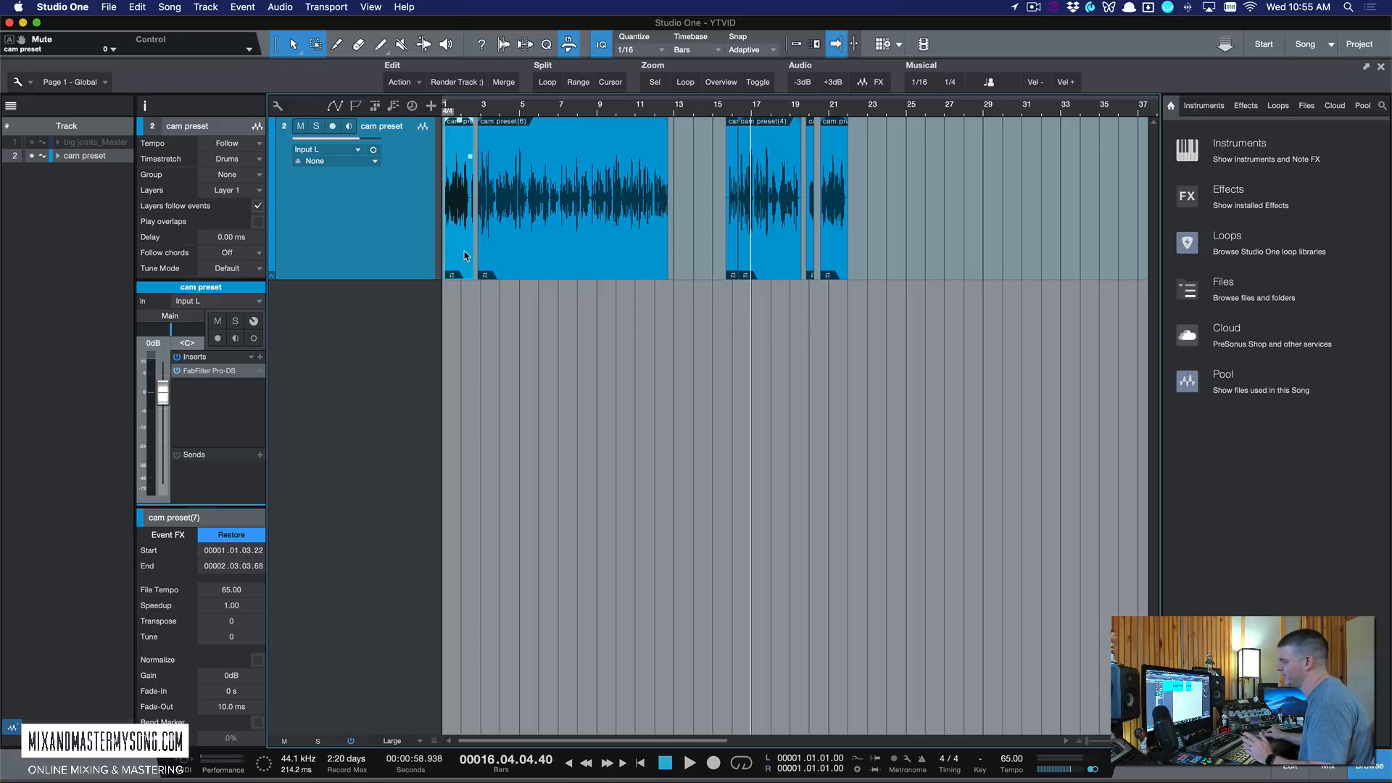
pyautogui.click(564, 259)
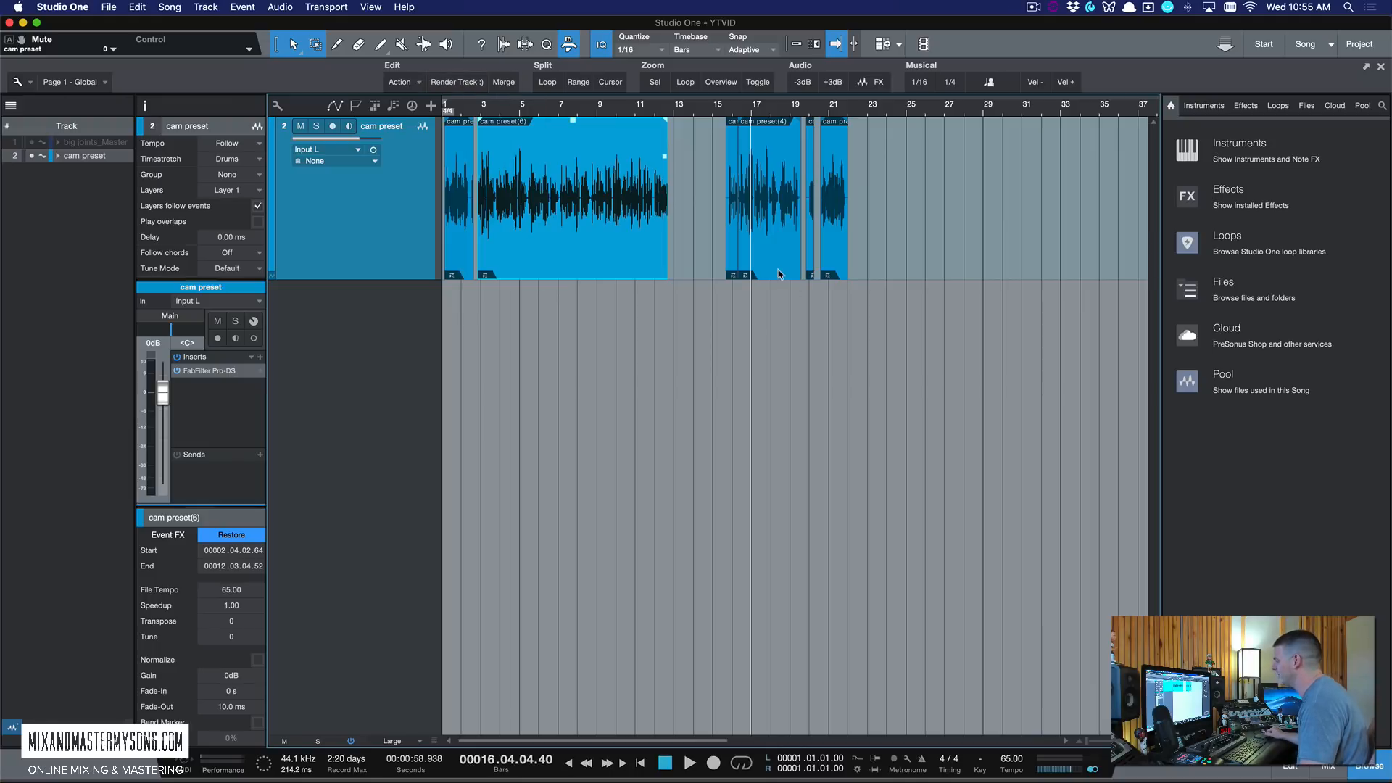
# - Restore the Event FX of the vocal event starting at bar 16 and add the RX 6 De-plosive plug-in to that event
pyautogui.click(801, 273)
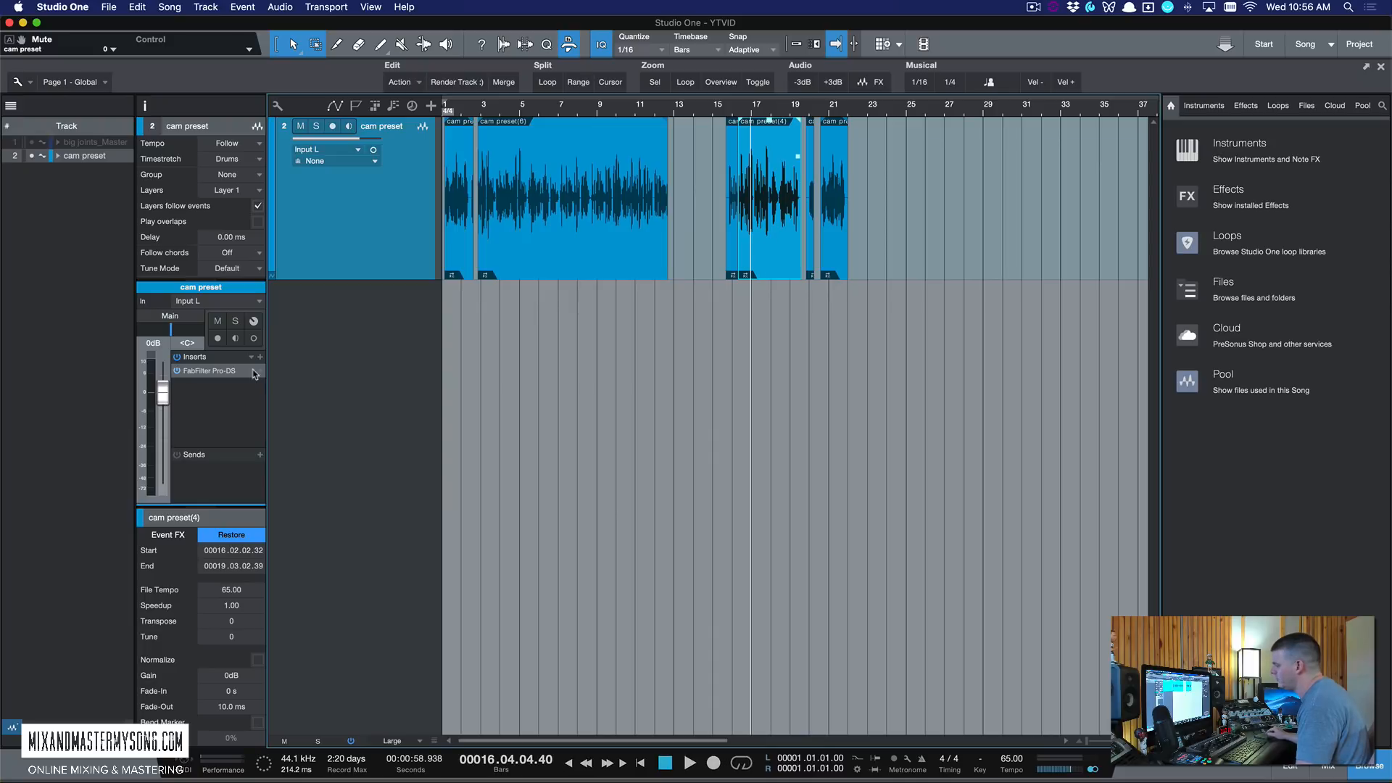
pyautogui.click(230, 536)
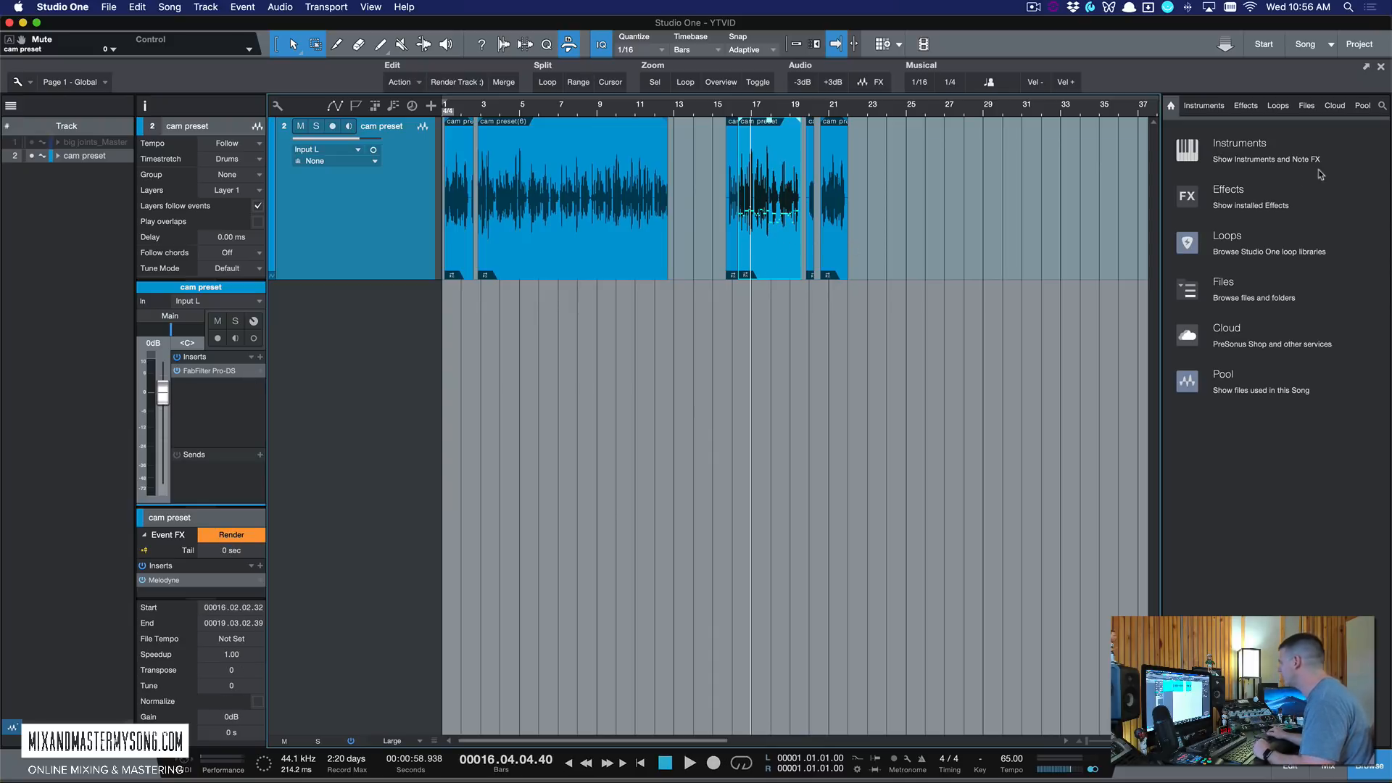
pyautogui.click(1383, 106)
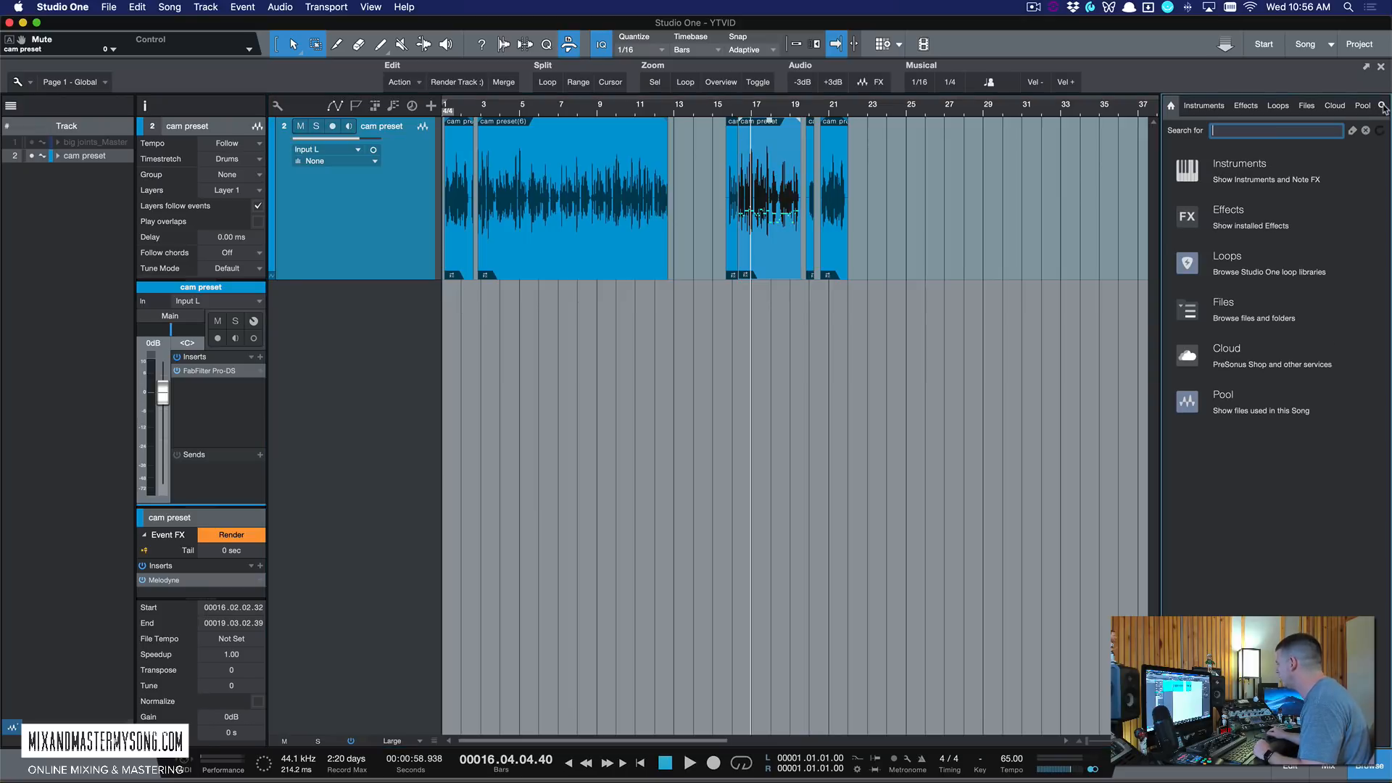
pyautogui.write('rx')
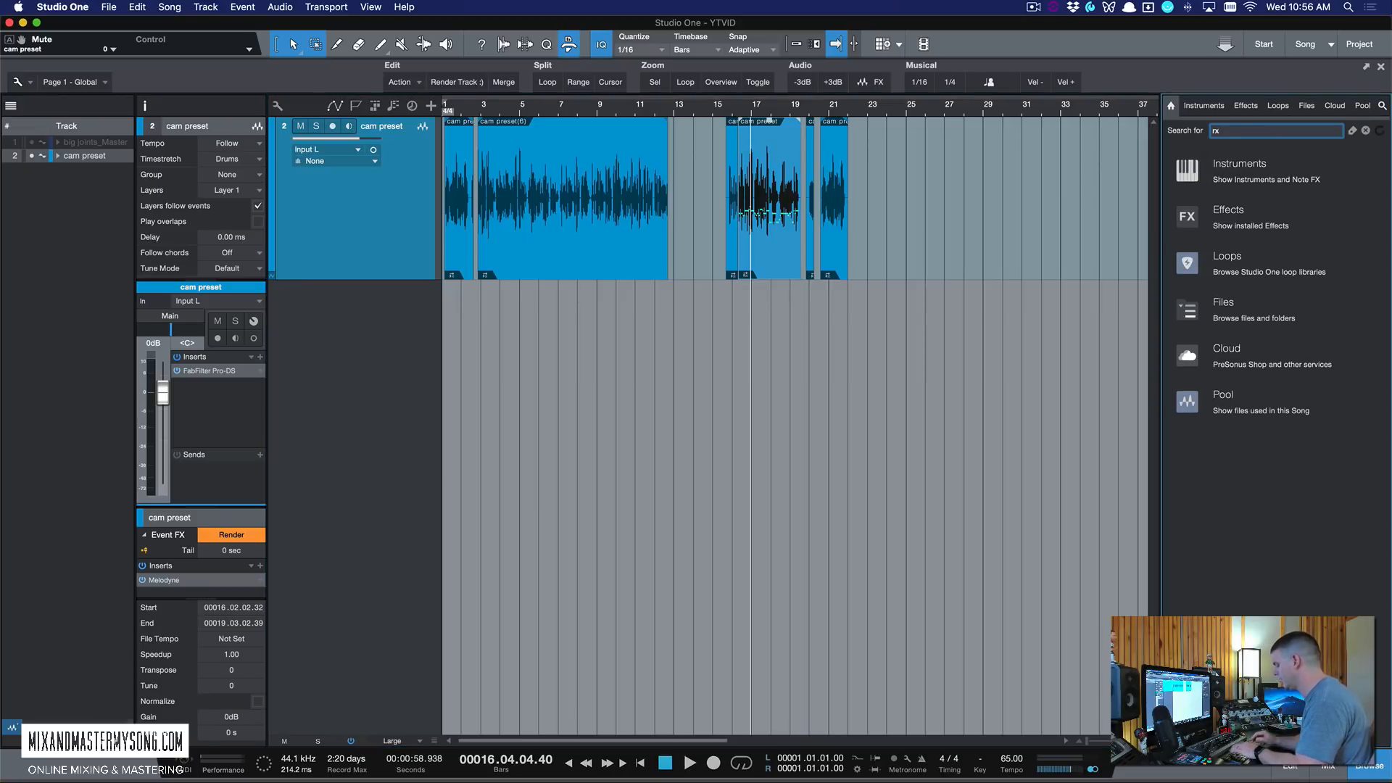
pyautogui.write(' 6')
pyautogui.moveTo(1224, 170); pyautogui.dragTo(766, 250)
pyautogui.hscroll(-5, 1036, 224)
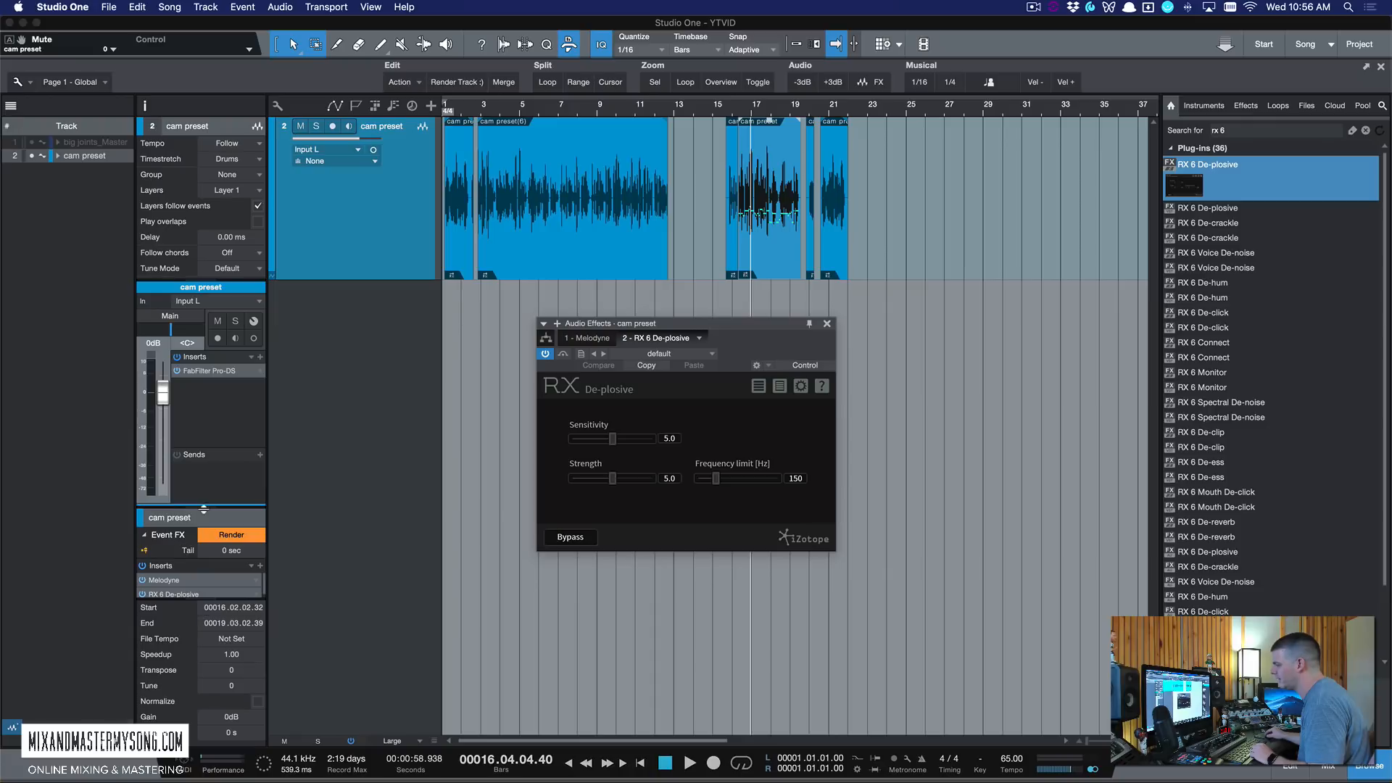
pyautogui.moveTo(204, 510); pyautogui.dragTo(208, 429)
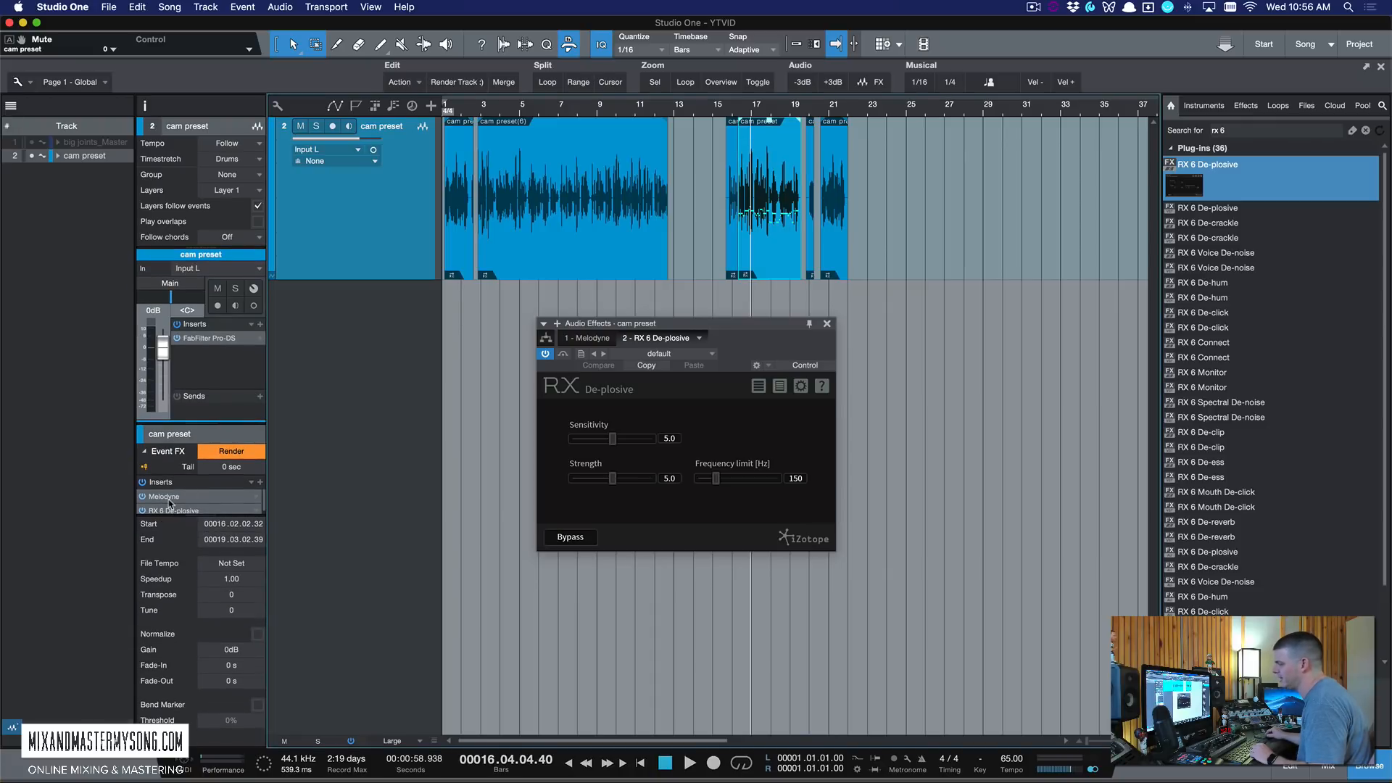
# - Set De-plosive's frequency limit to 138 Hz and render the bar 16 event with the Render Track macro
pyautogui.moveTo(790, 324); pyautogui.dragTo(832, 330)
pyautogui.moveTo(765, 481); pyautogui.dragTo(754, 481)
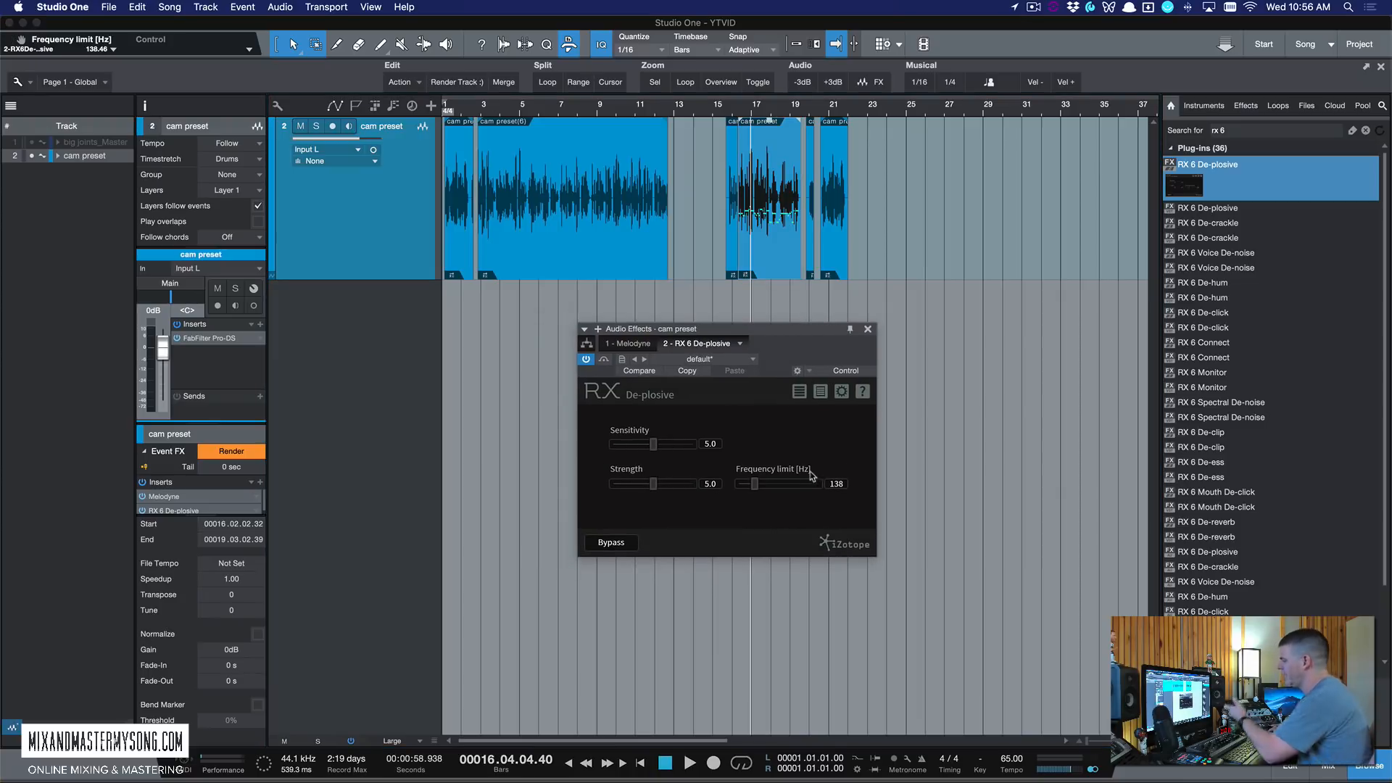
pyautogui.click(868, 330)
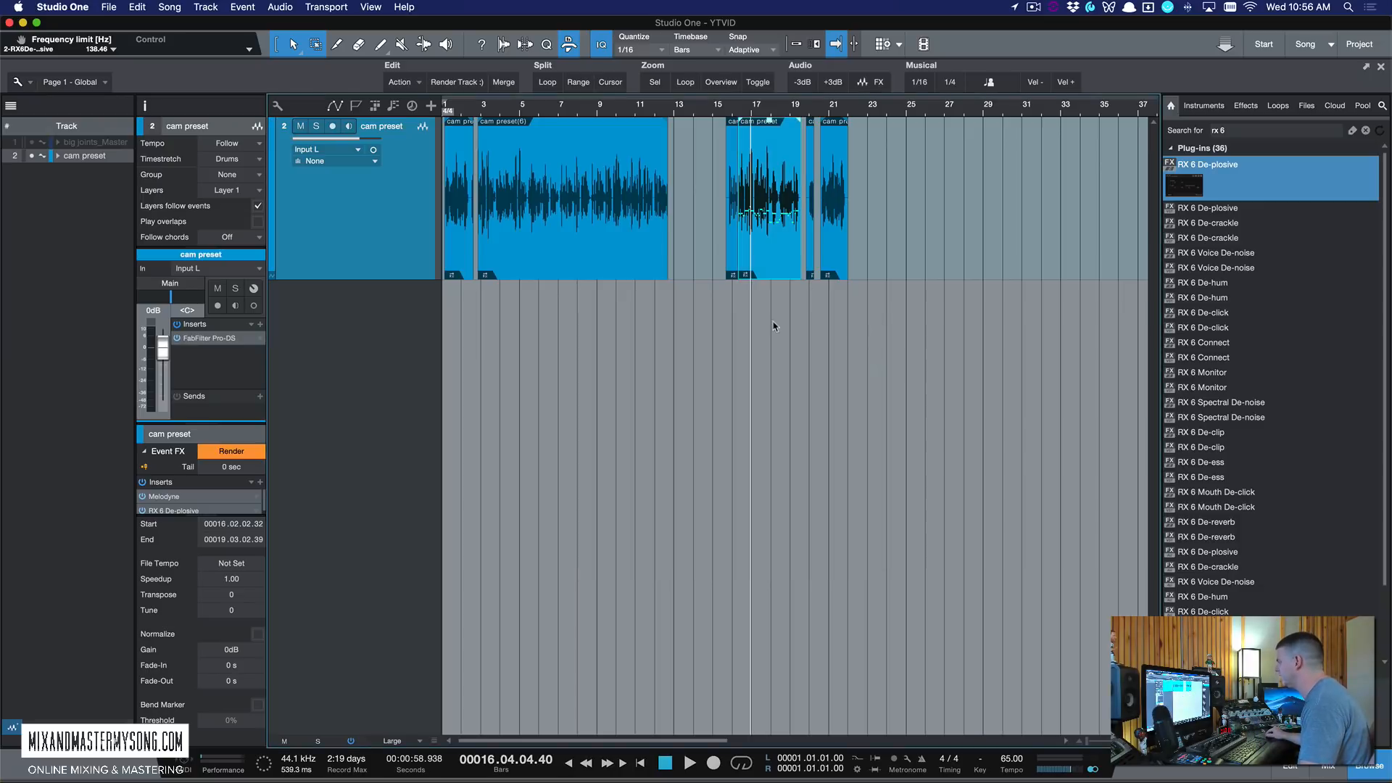
pyautogui.click(457, 83)
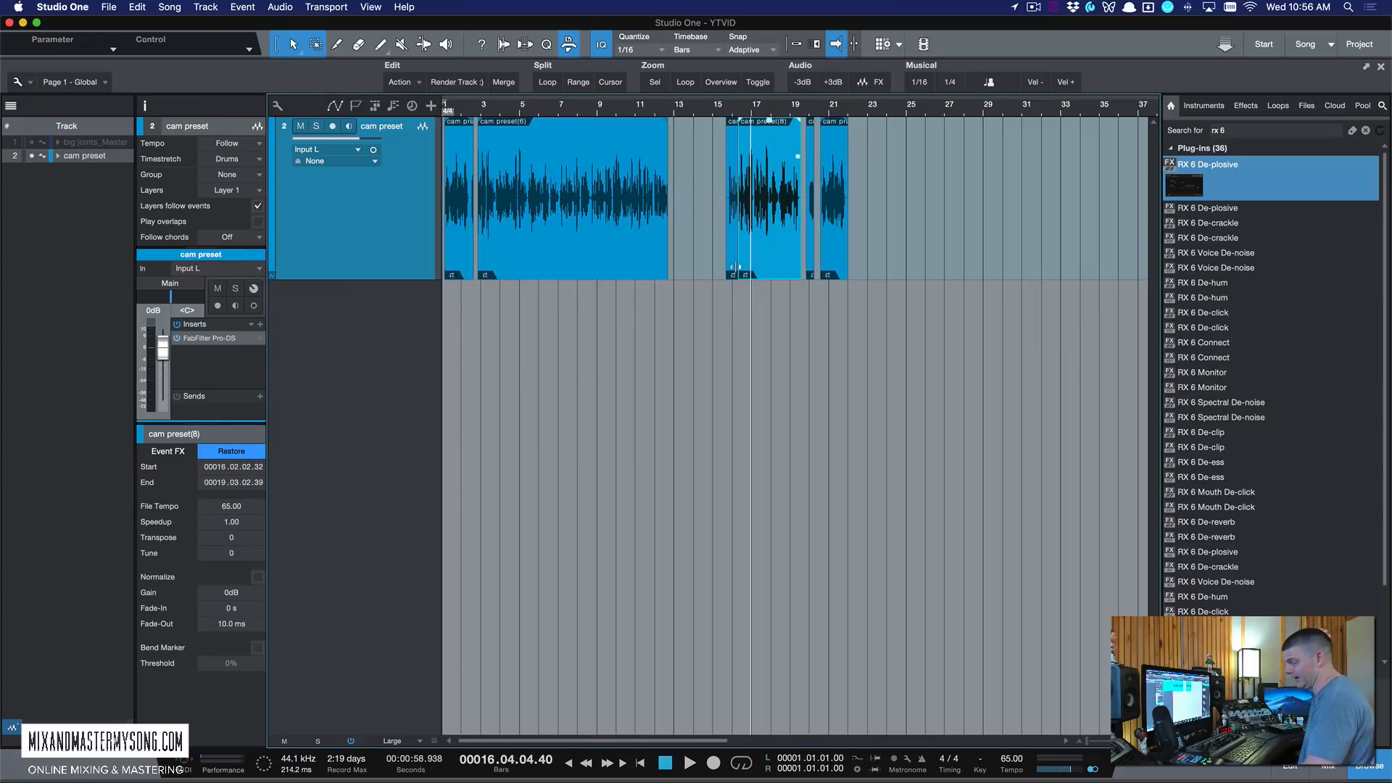
# - Add another RX 6 De-plosive as event effect on the rendered bar 16 event
pyautogui.moveTo(1216, 169); pyautogui.dragTo(770, 245)
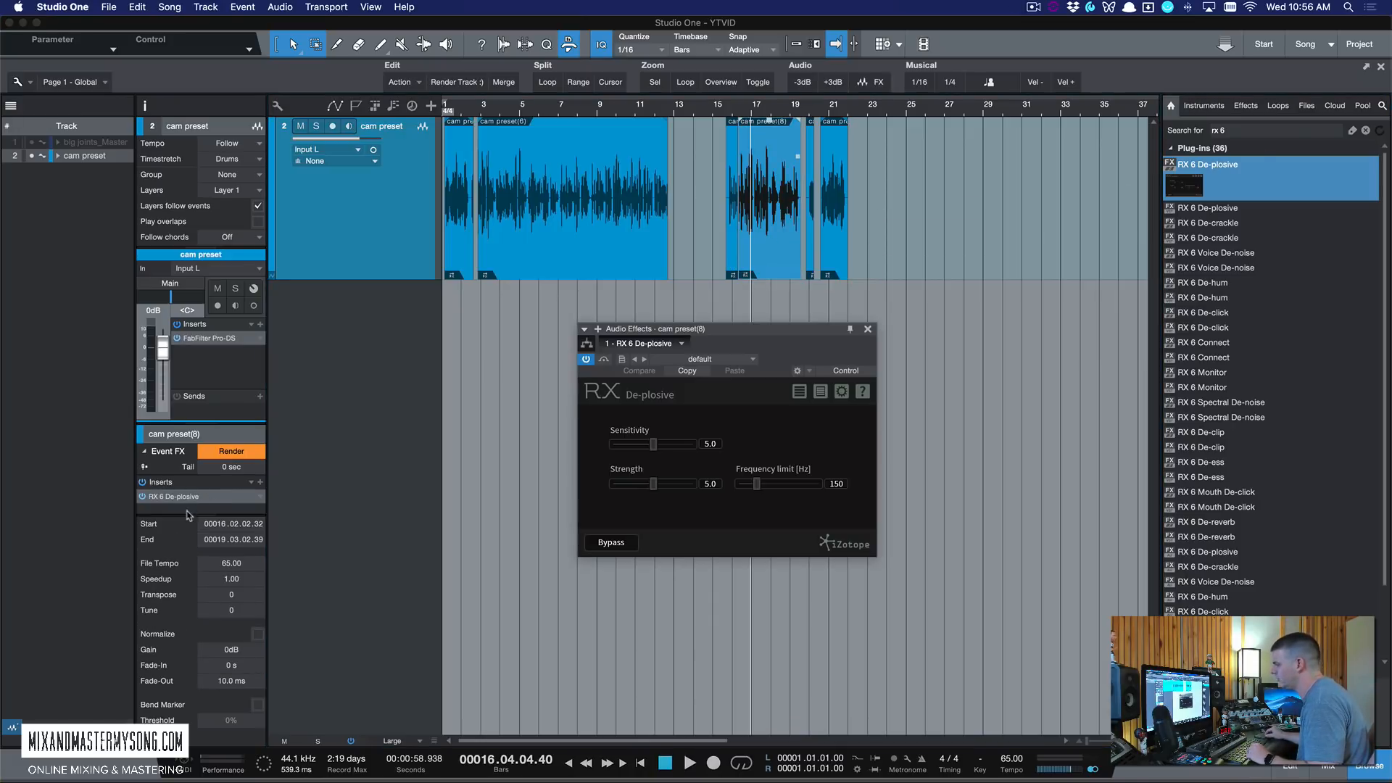
pyautogui.moveTo(190, 515); pyautogui.dragTo(190, 541)
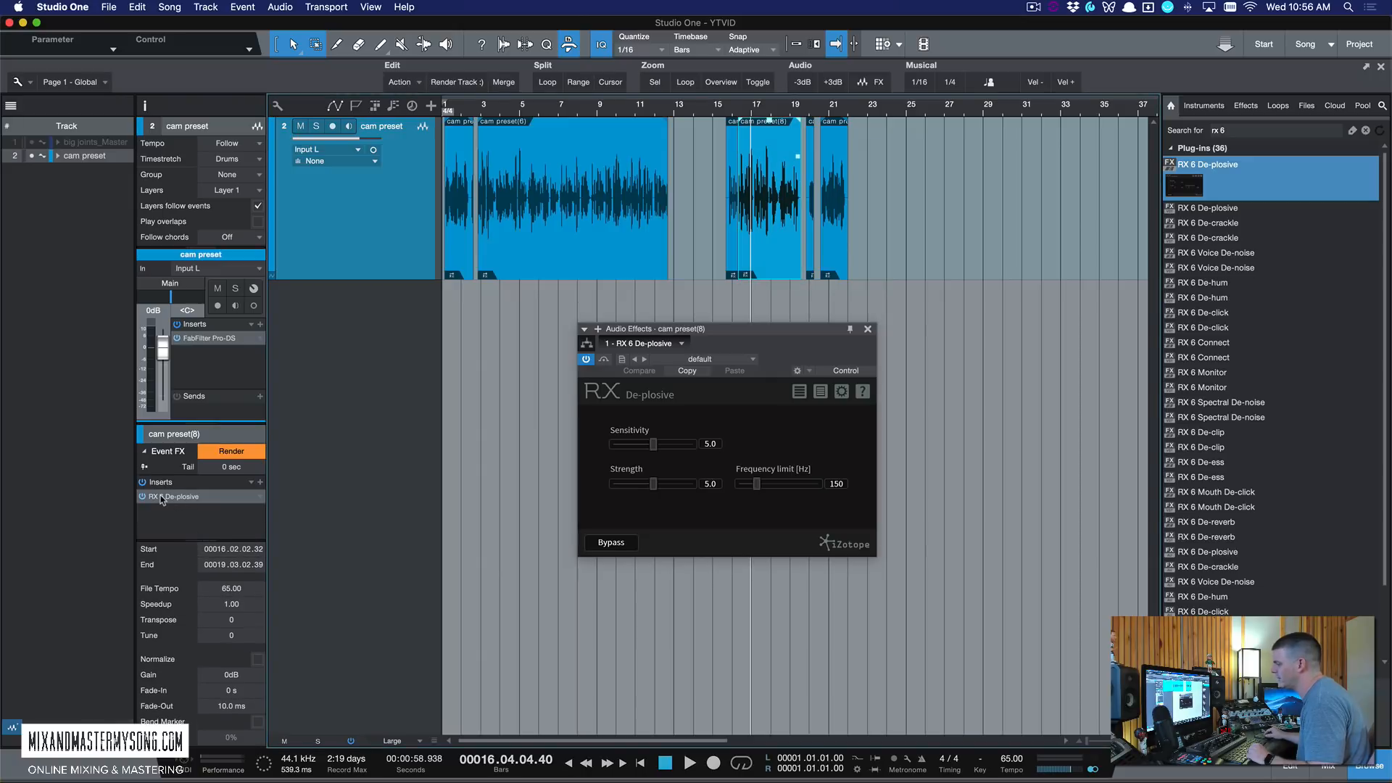
pyautogui.click(868, 330)
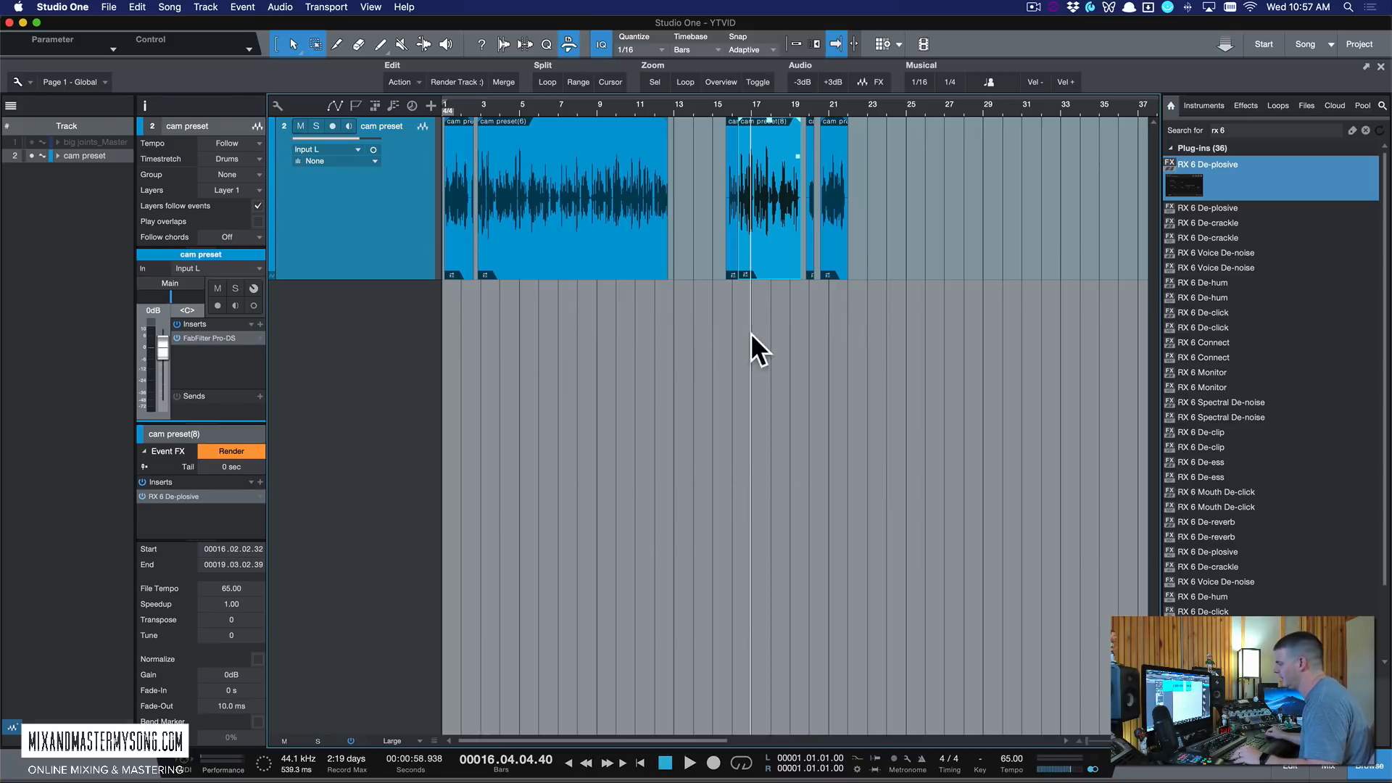
# - Select the last four vocal events and try to restore their Event FX together
pyautogui.click(916, 218)
pyautogui.click(835, 272)
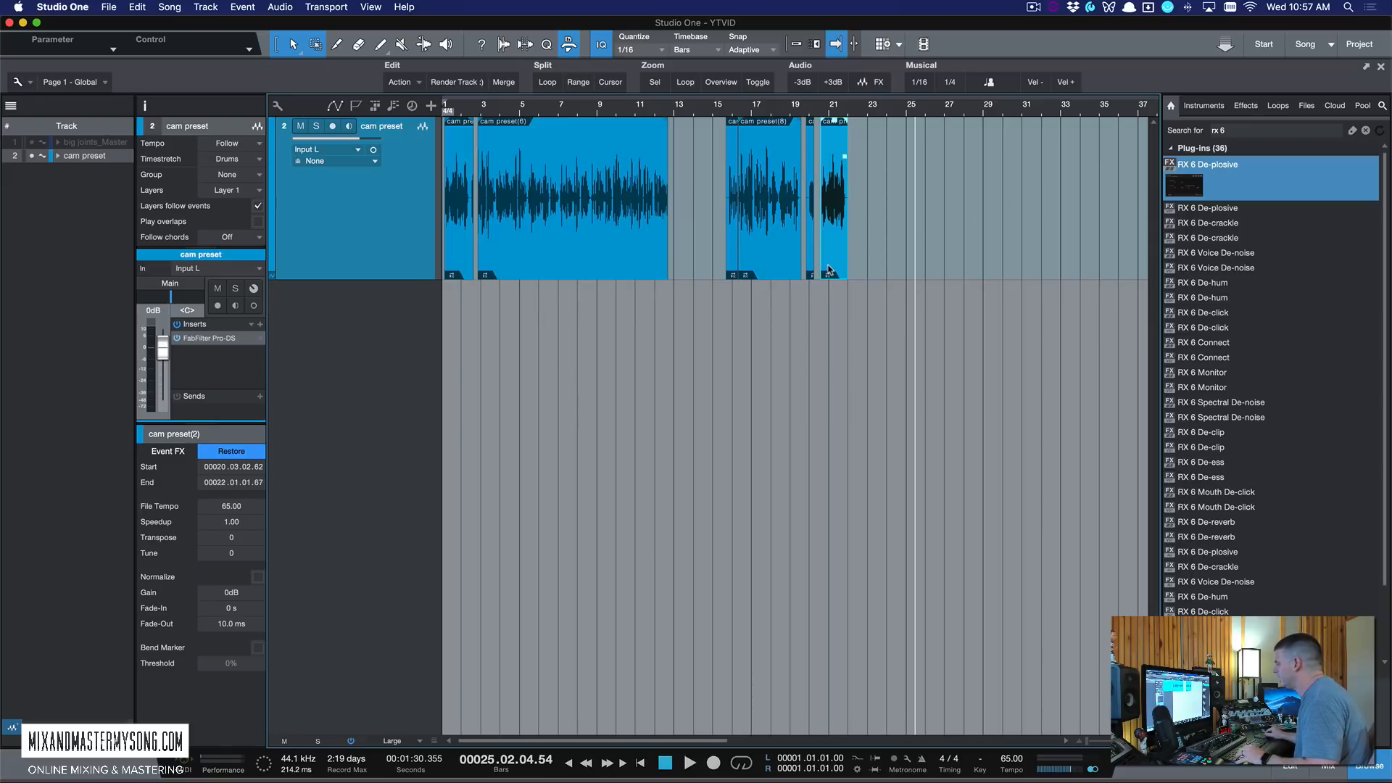
pyautogui.keyDown('shift'); pyautogui.click(811, 268); pyautogui.keyUp('shift')
pyautogui.keyDown('shift'); pyautogui.click(780, 269); pyautogui.keyUp('shift')
pyautogui.keyDown('shift'); pyautogui.click(729, 264); pyautogui.keyUp('shift')
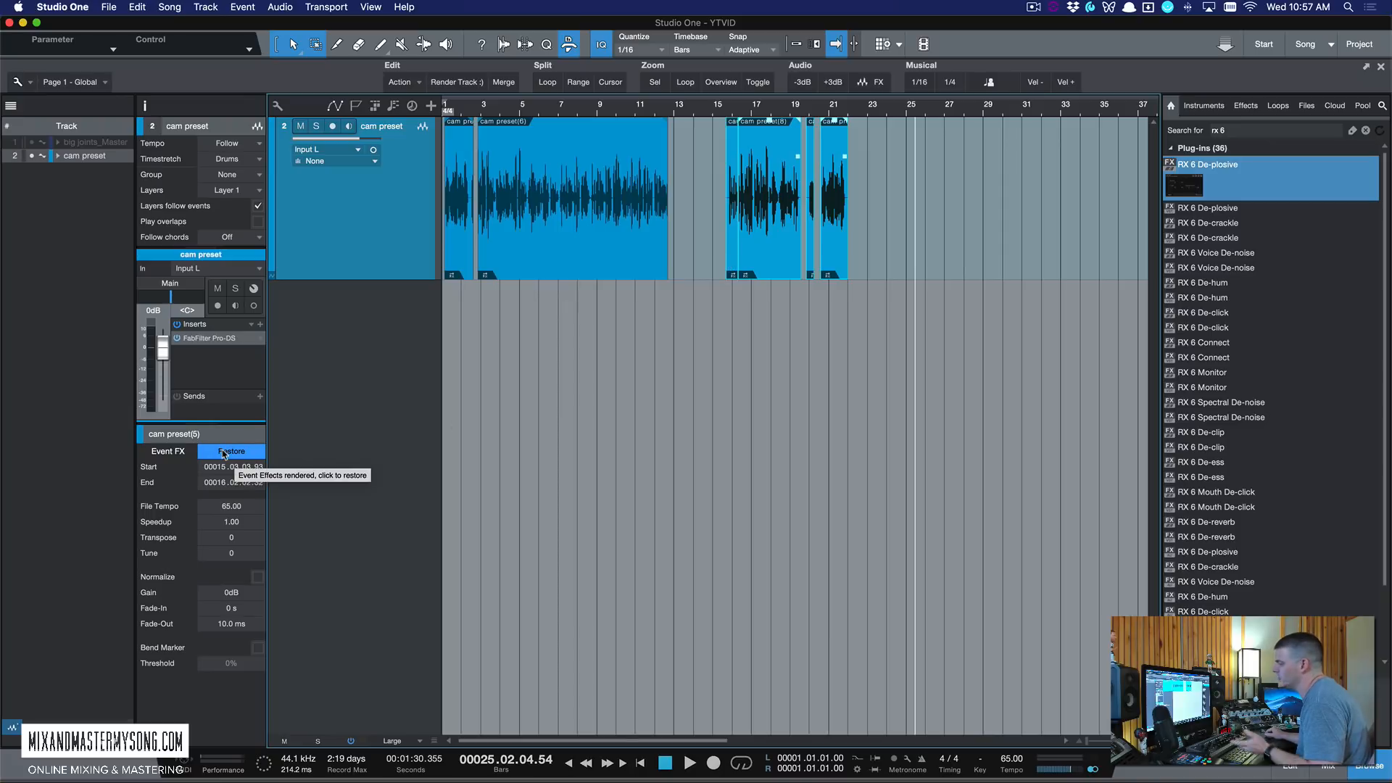
pyautogui.click(225, 451)
pyautogui.click(682, 464)
# - Restore the Event FX individually on the last three vocal events, from bar 16 to bar 22
pyautogui.click(770, 257)
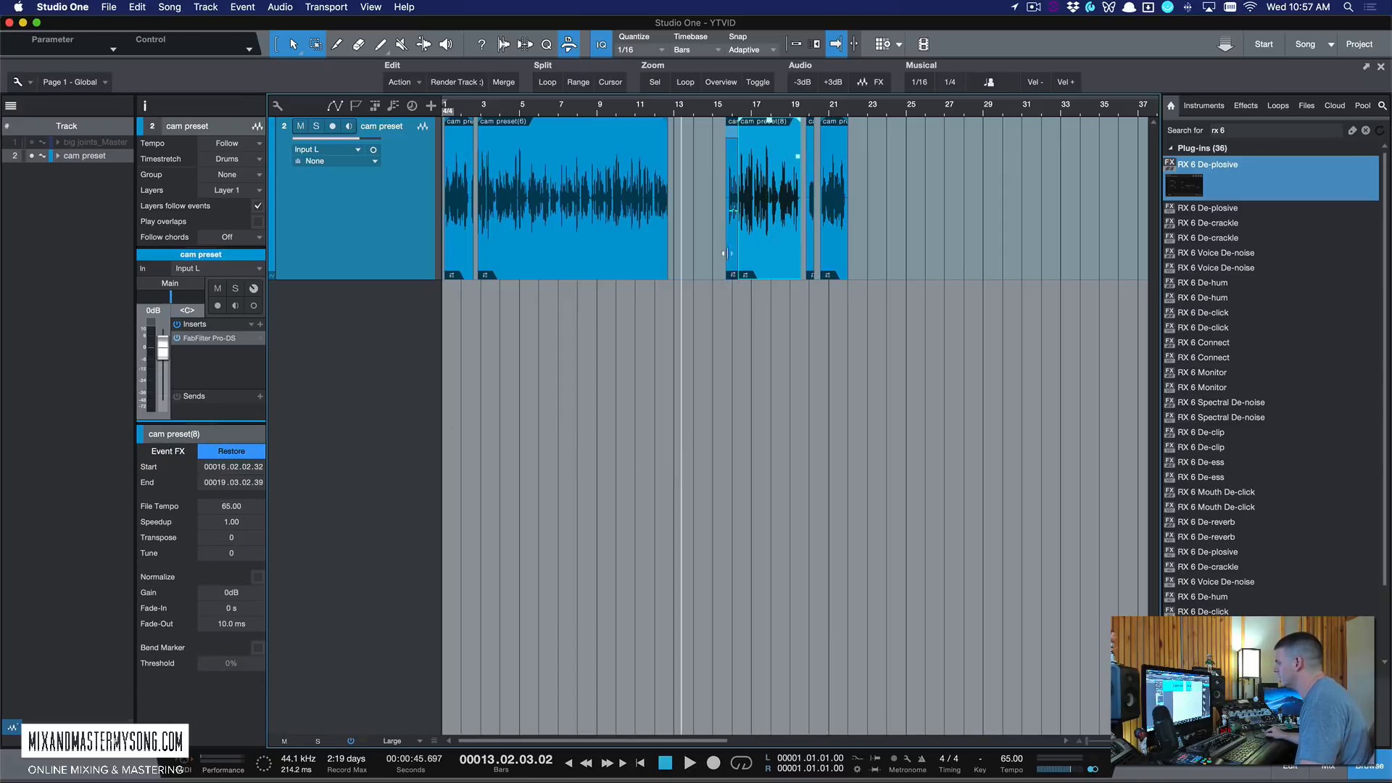
pyautogui.click(240, 452)
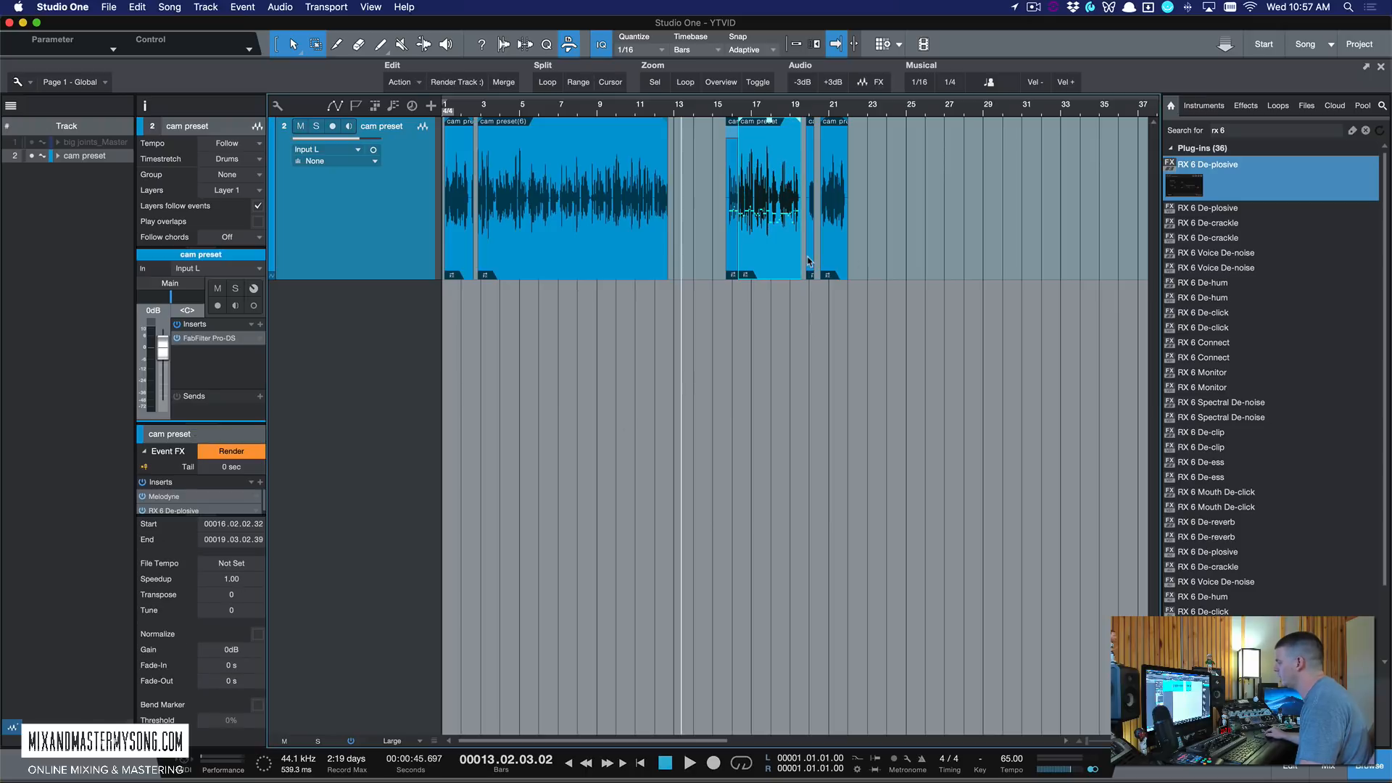
pyautogui.click(810, 269)
pyautogui.click(241, 453)
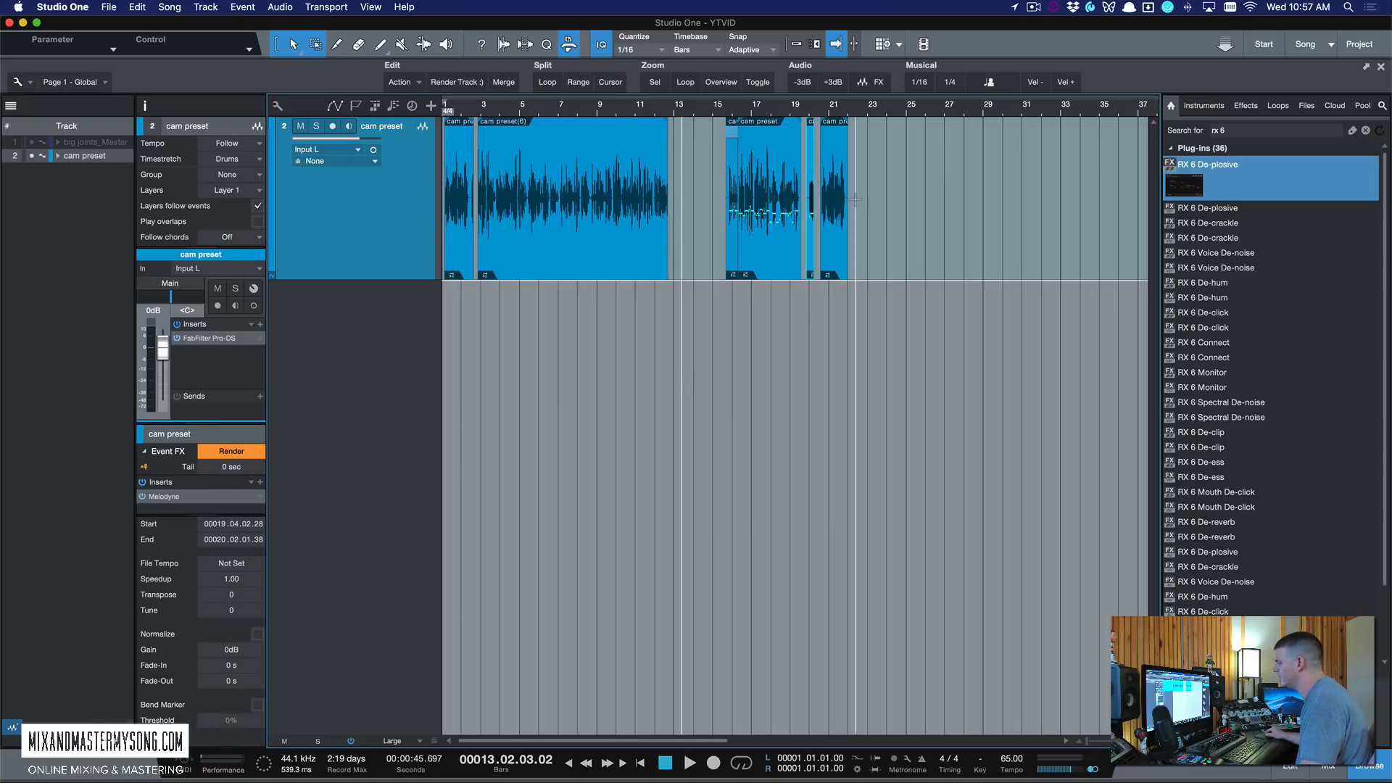
pyautogui.click(841, 217)
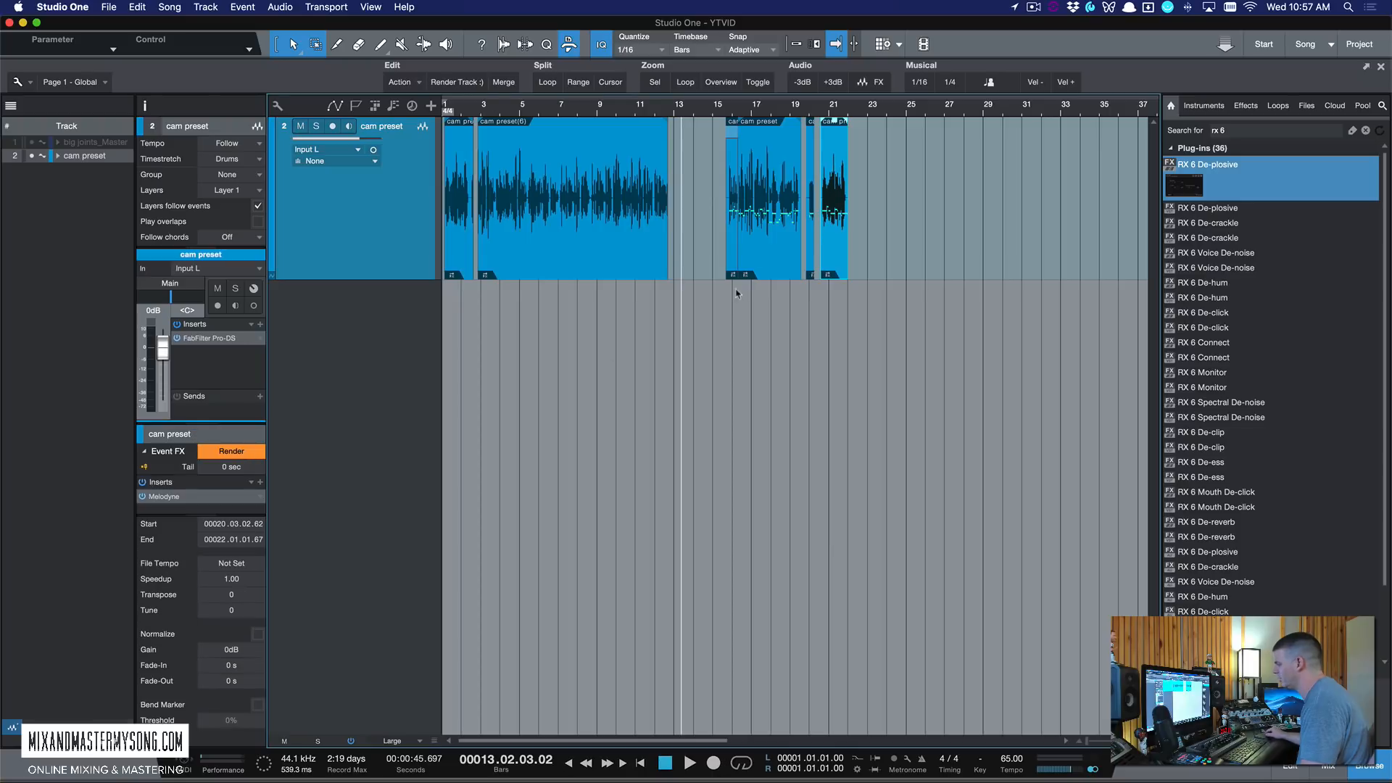
# - Render the Event FX of the short vocal event between bars 15 and 16 on its own
pyautogui.click(731, 249)
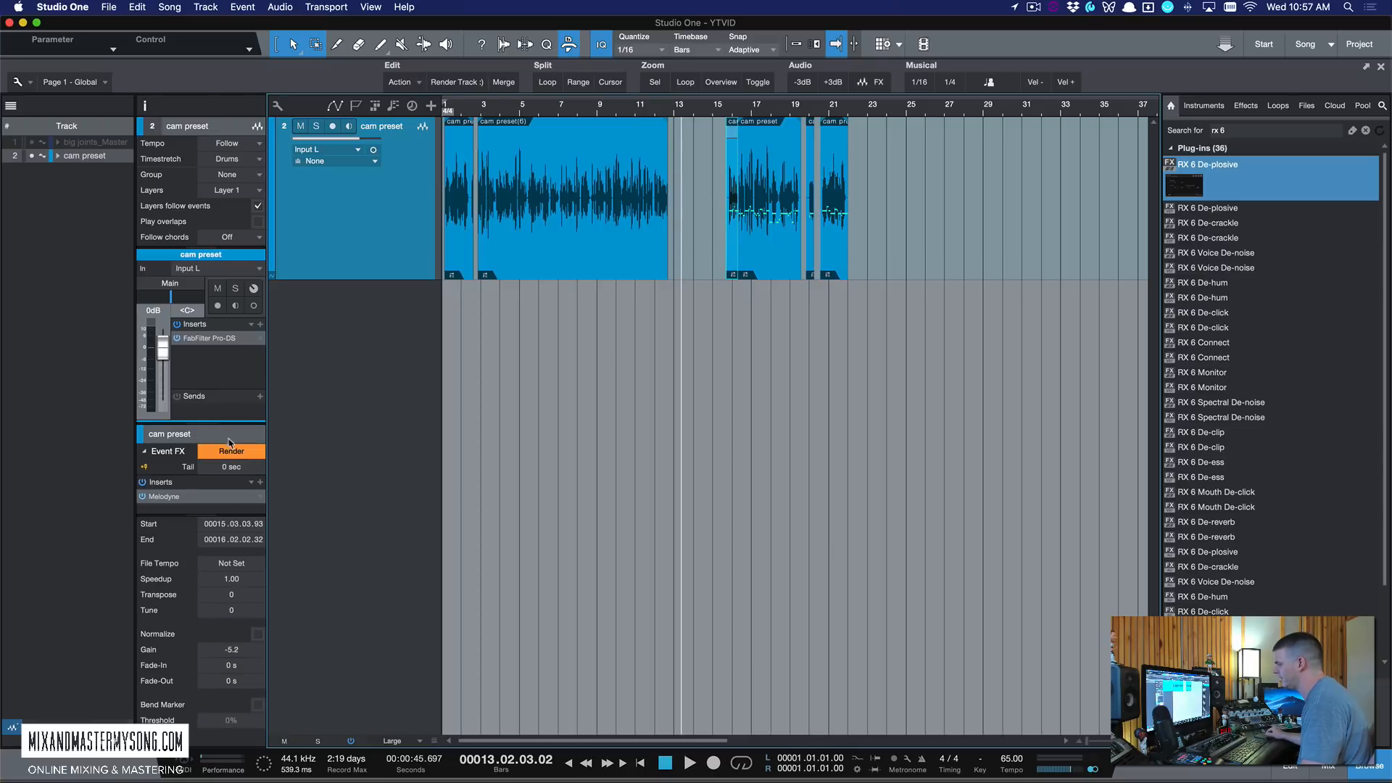
pyautogui.click(233, 451)
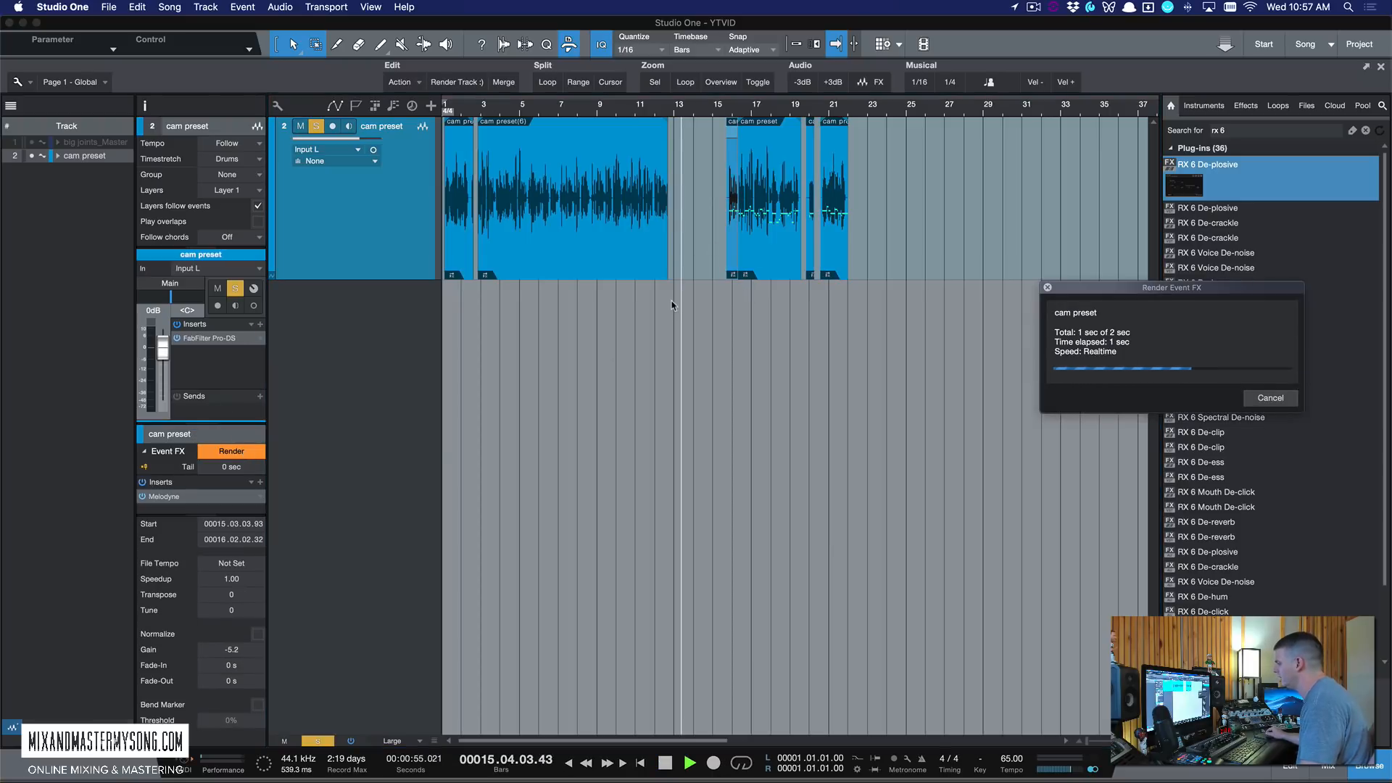
# - Cancel the running Event FX render and select the last three vocal events, from bar 16 to bar 22
pyautogui.click(1271, 397)
pyautogui.click(755, 311)
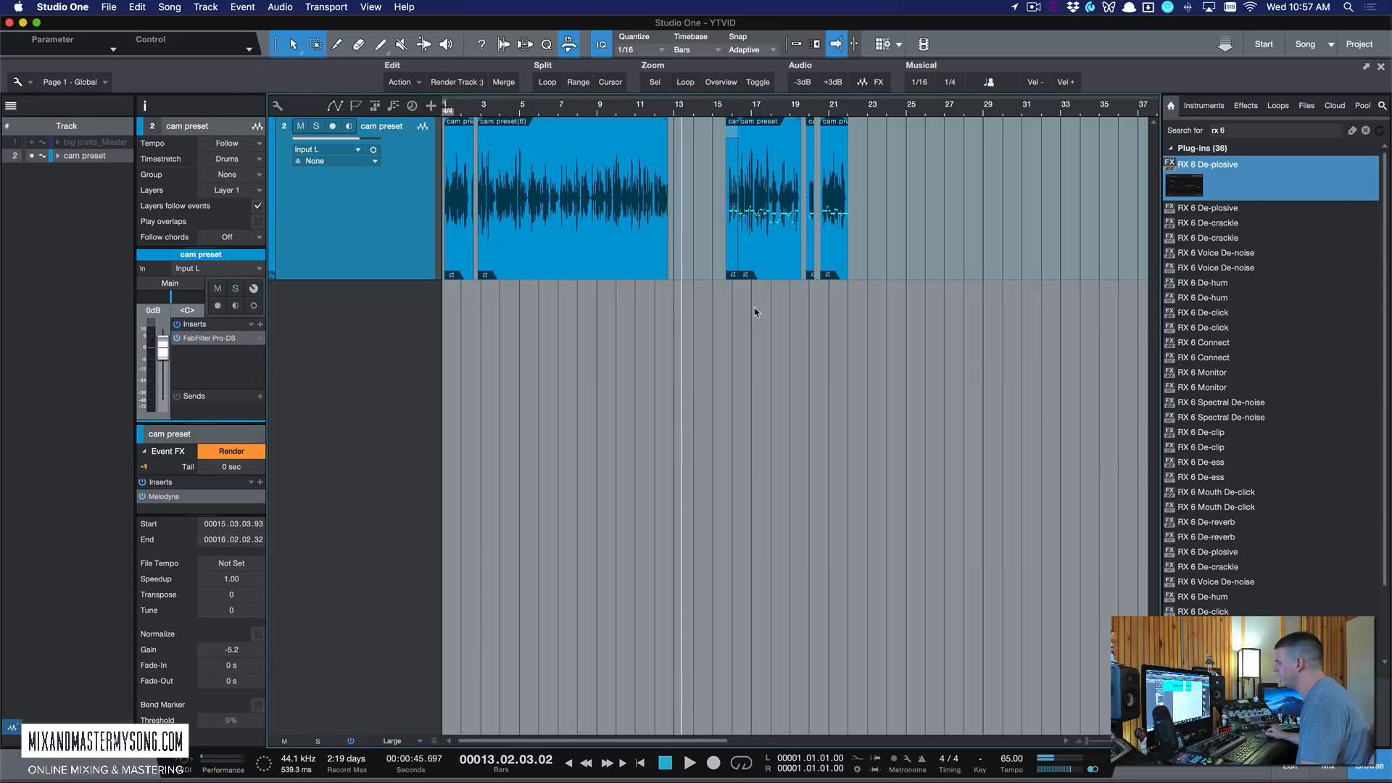
pyautogui.click(768, 271)
pyautogui.click(813, 265)
pyautogui.click(834, 263)
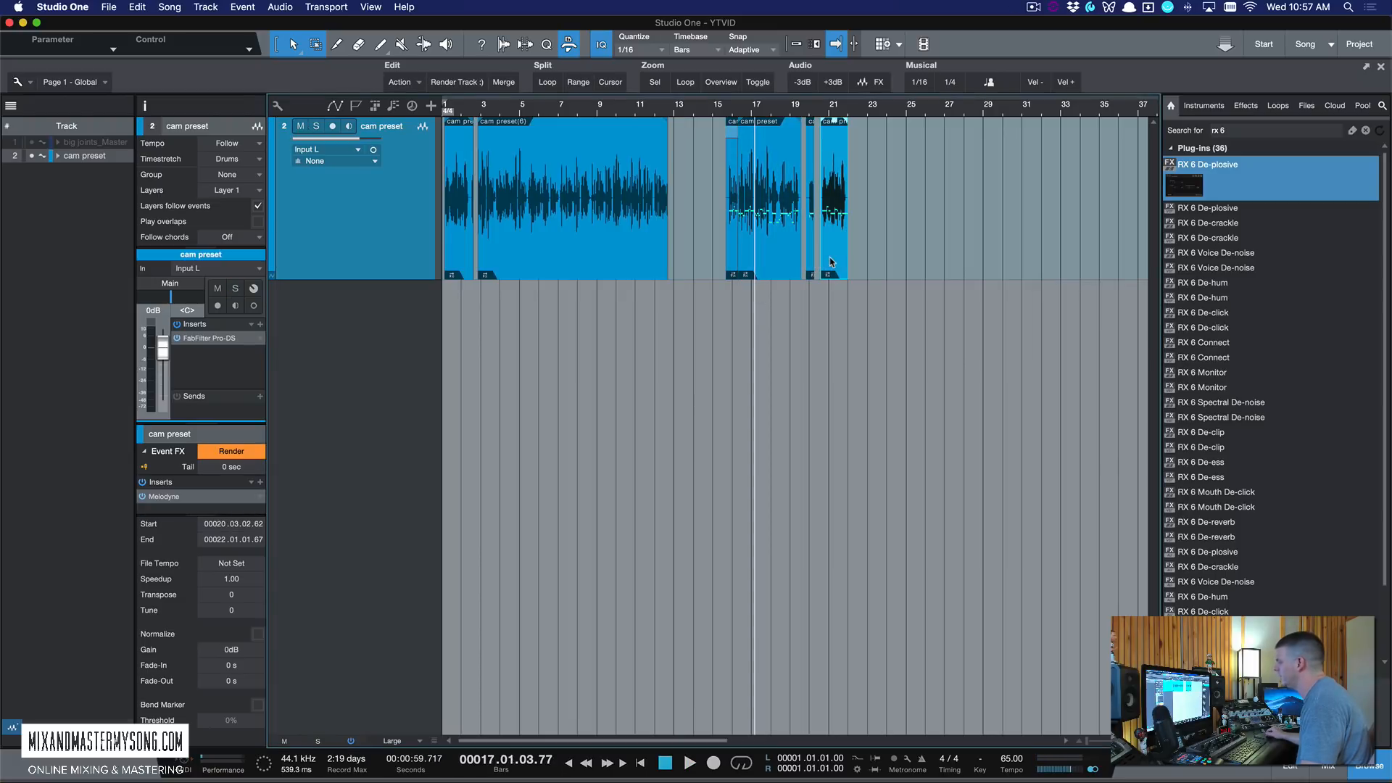
pyautogui.moveTo(923, 255); pyautogui.dragTo(760, 271)
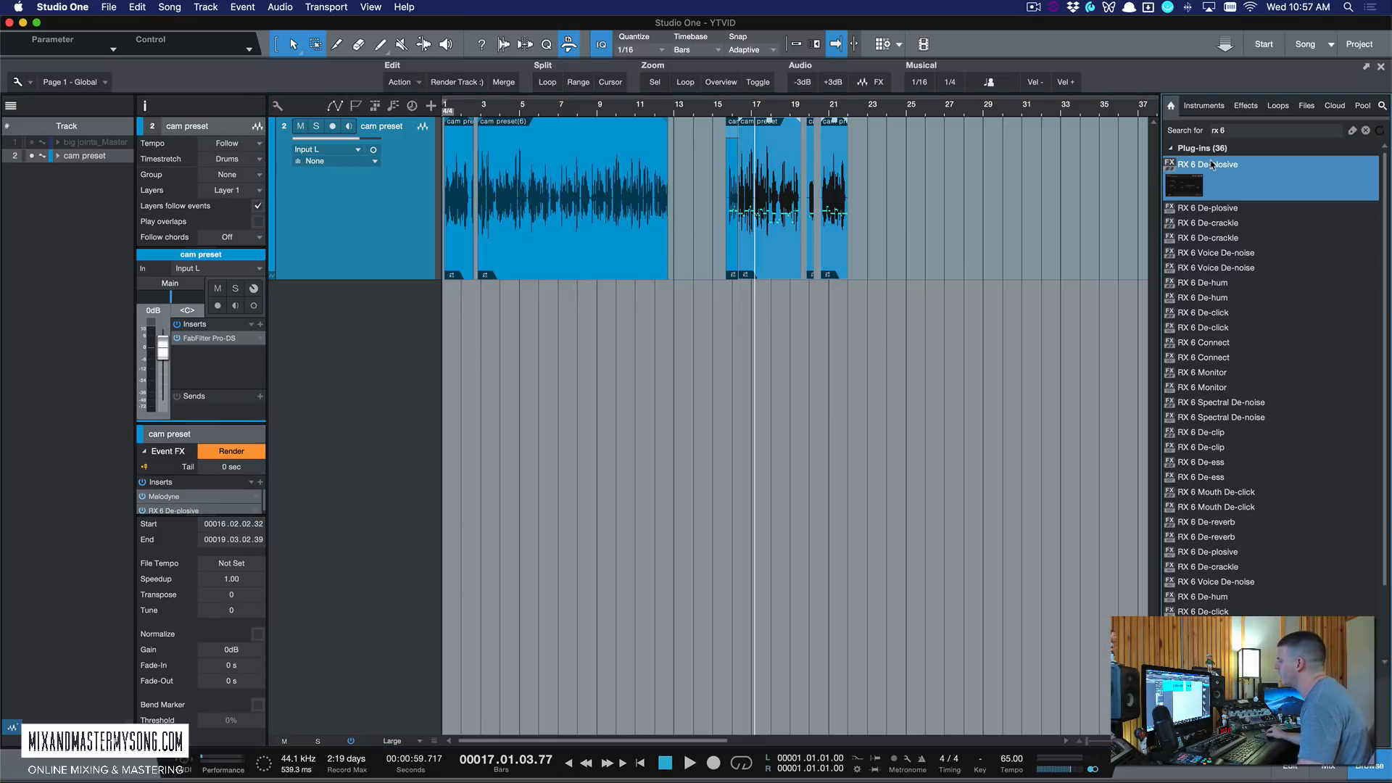
# - Select the bar 16 vocal event and add RX 6 De-plosive as an insert on the cam preset track
pyautogui.click(751, 335)
pyautogui.click(787, 247)
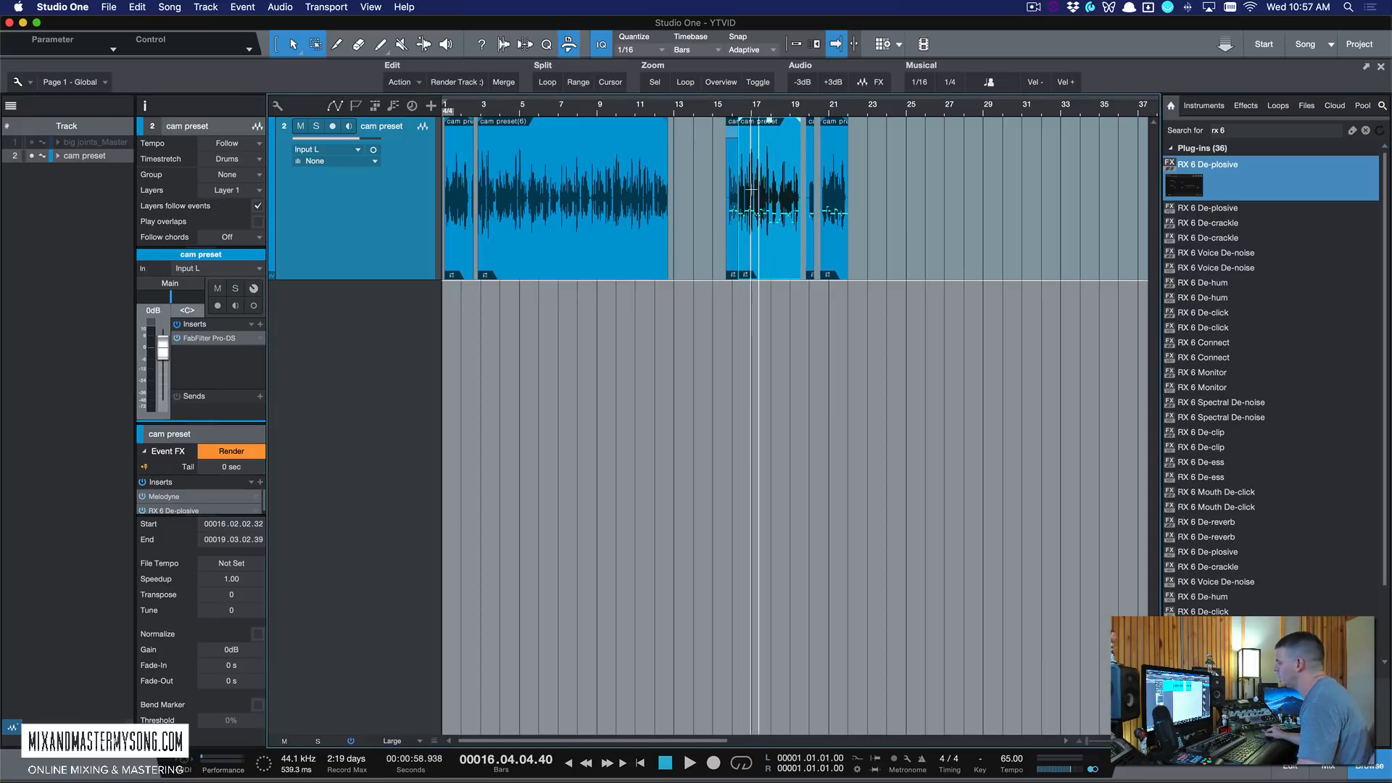
pyautogui.moveTo(1224, 165); pyautogui.dragTo(740, 259)
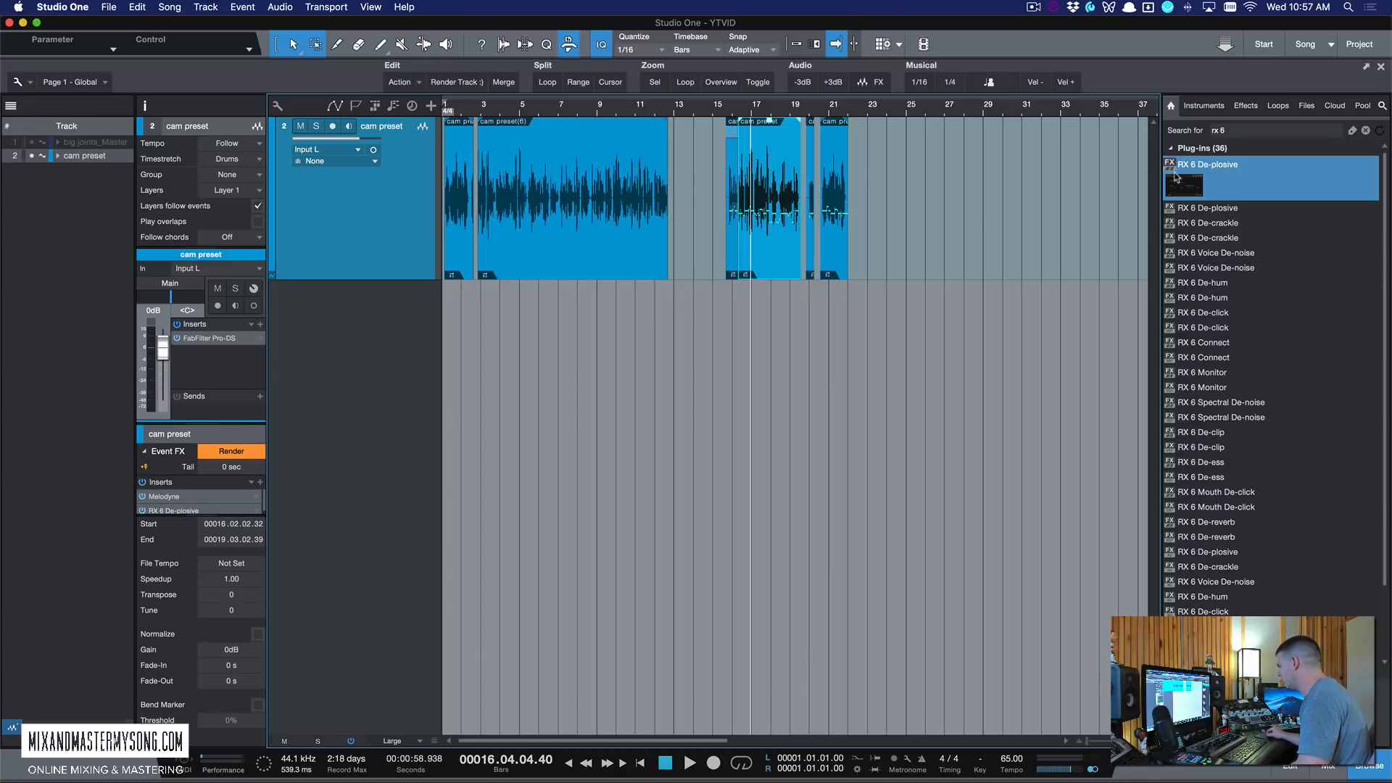
pyautogui.moveTo(1224, 168); pyautogui.dragTo(196, 369)
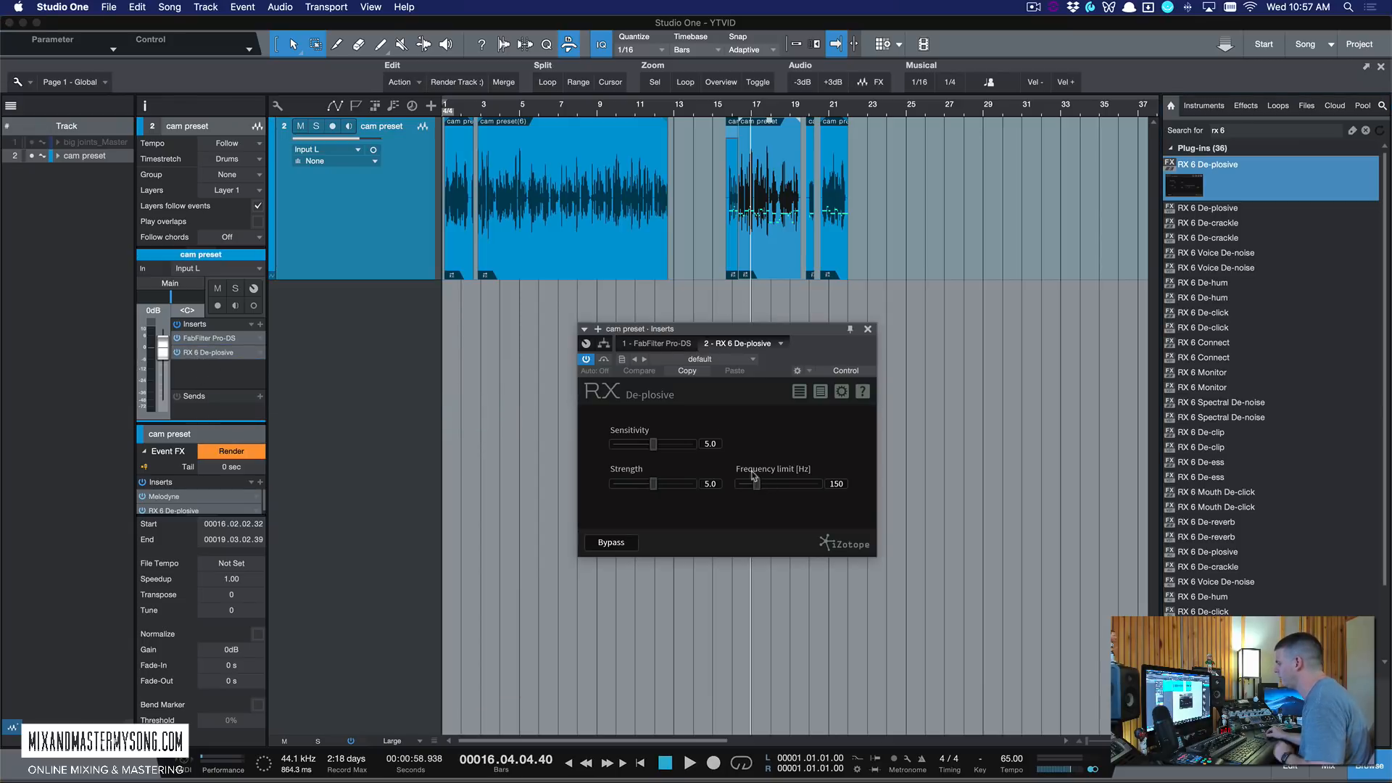
pyautogui.moveTo(773, 328); pyautogui.dragTo(827, 327)
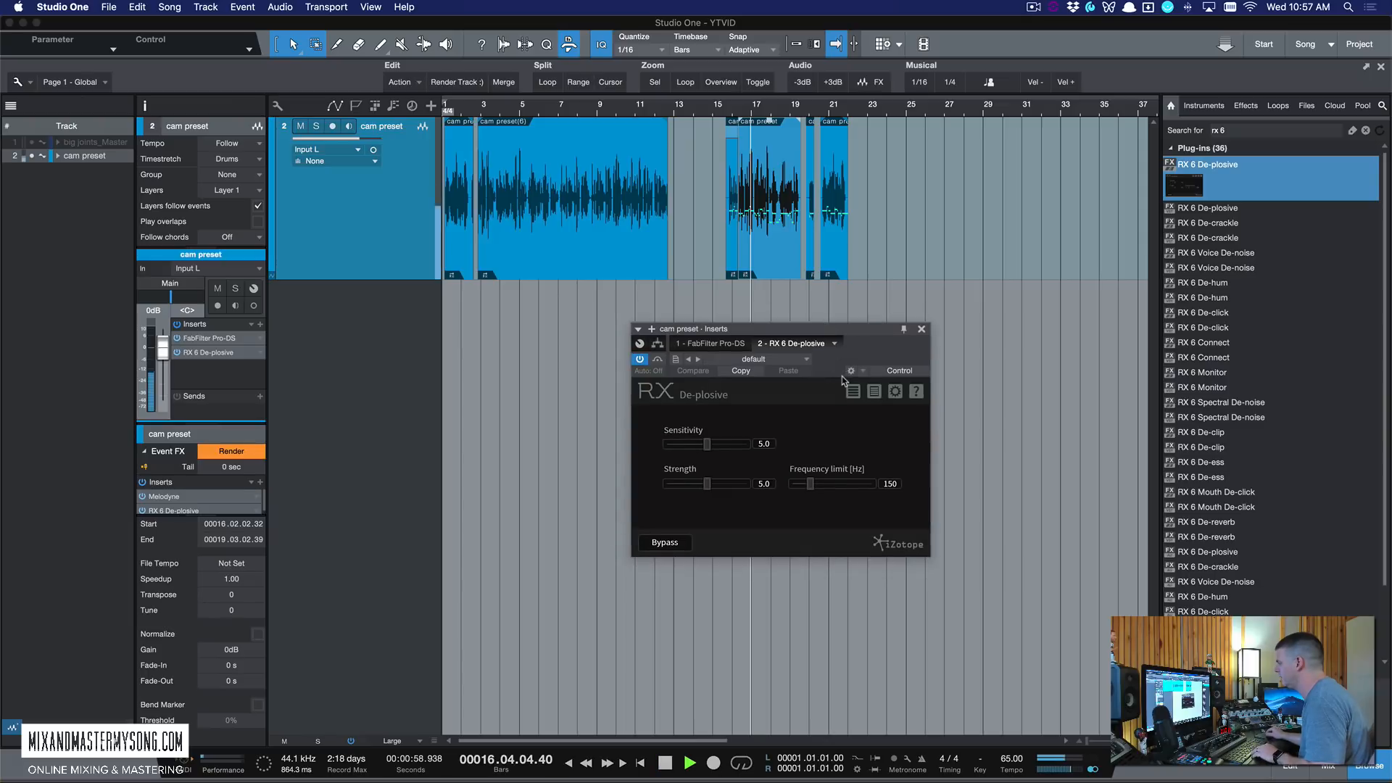
# - Set the track's RX 6 De-plosive to frequency limit 185 Hz, sensitivity 6.5 and strength 2.1, and close its window
pyautogui.moveTo(810, 483); pyautogui.dragTo(818, 483)
pyautogui.press('space')
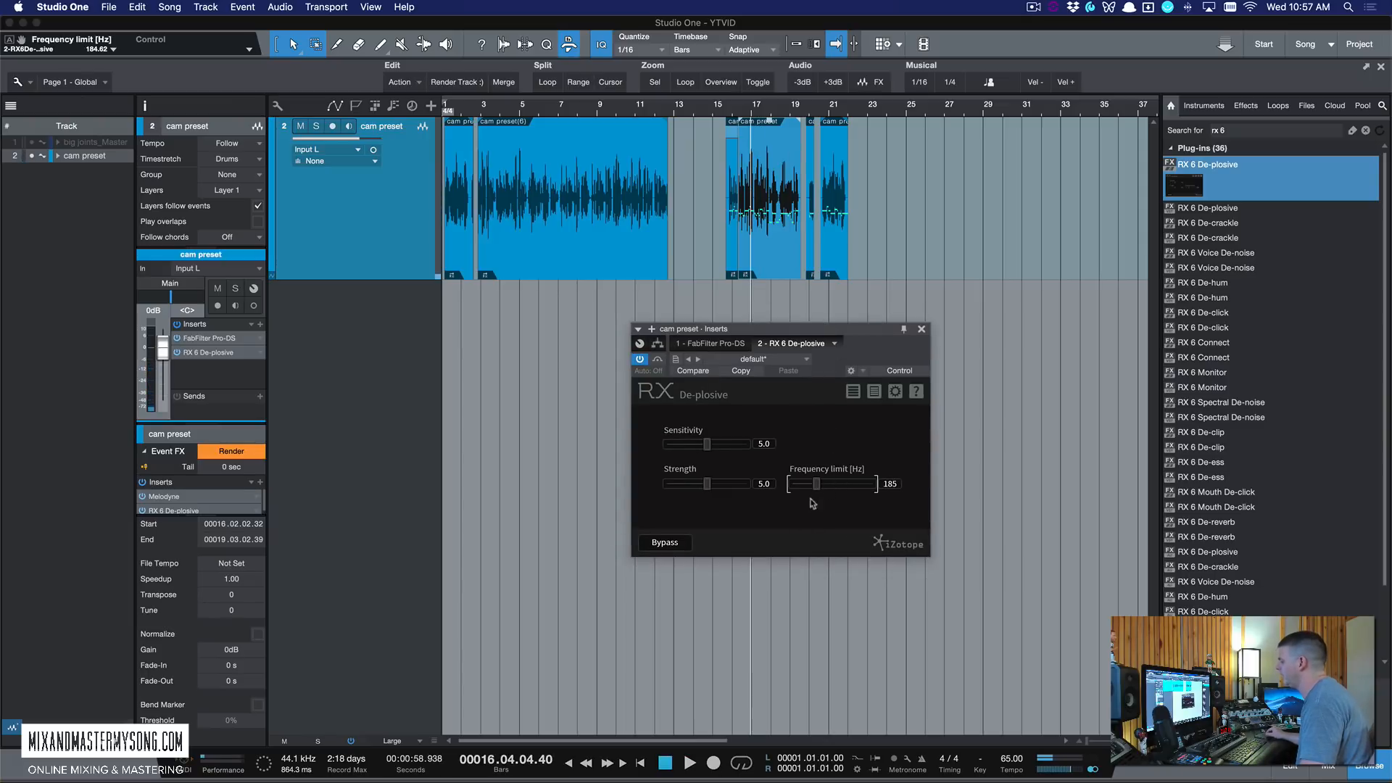
pyautogui.moveTo(708, 445); pyautogui.dragTo(683, 485)
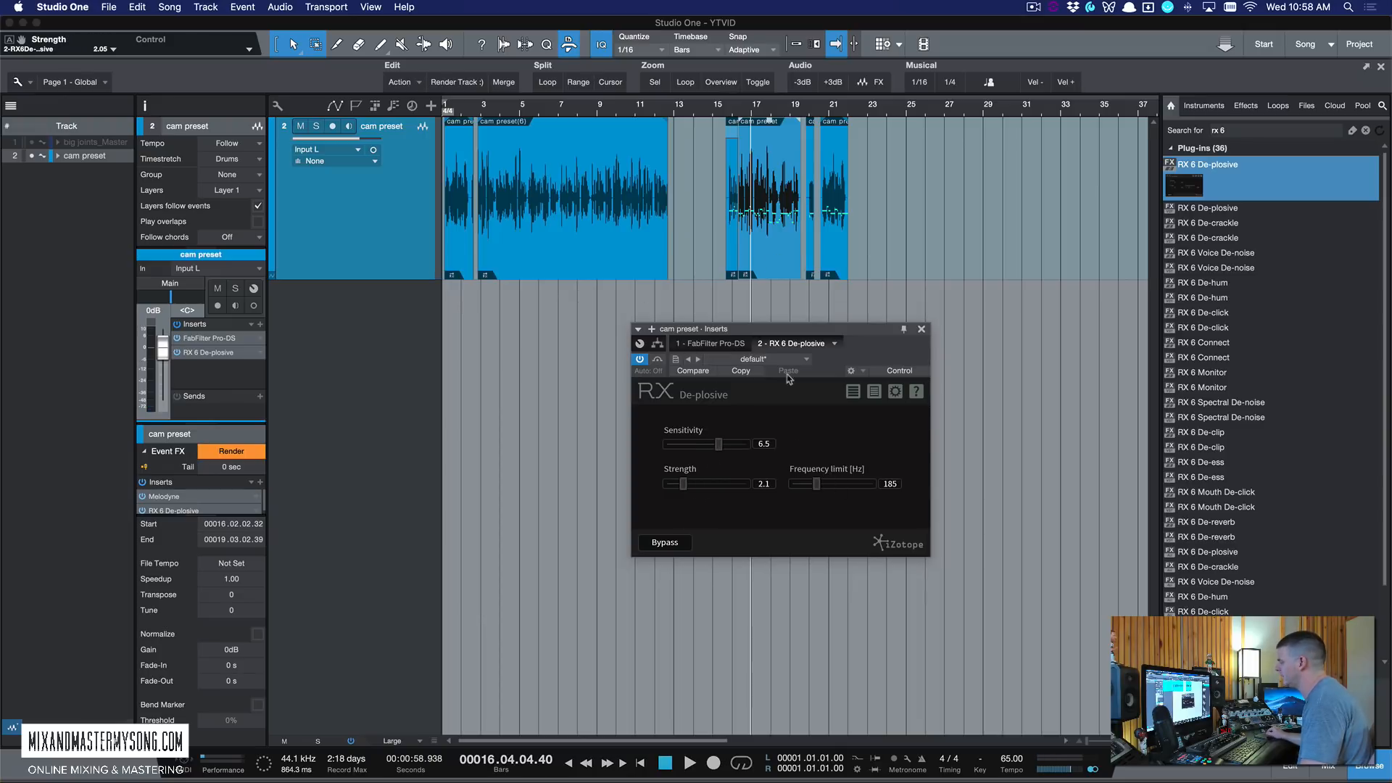
pyautogui.click(922, 330)
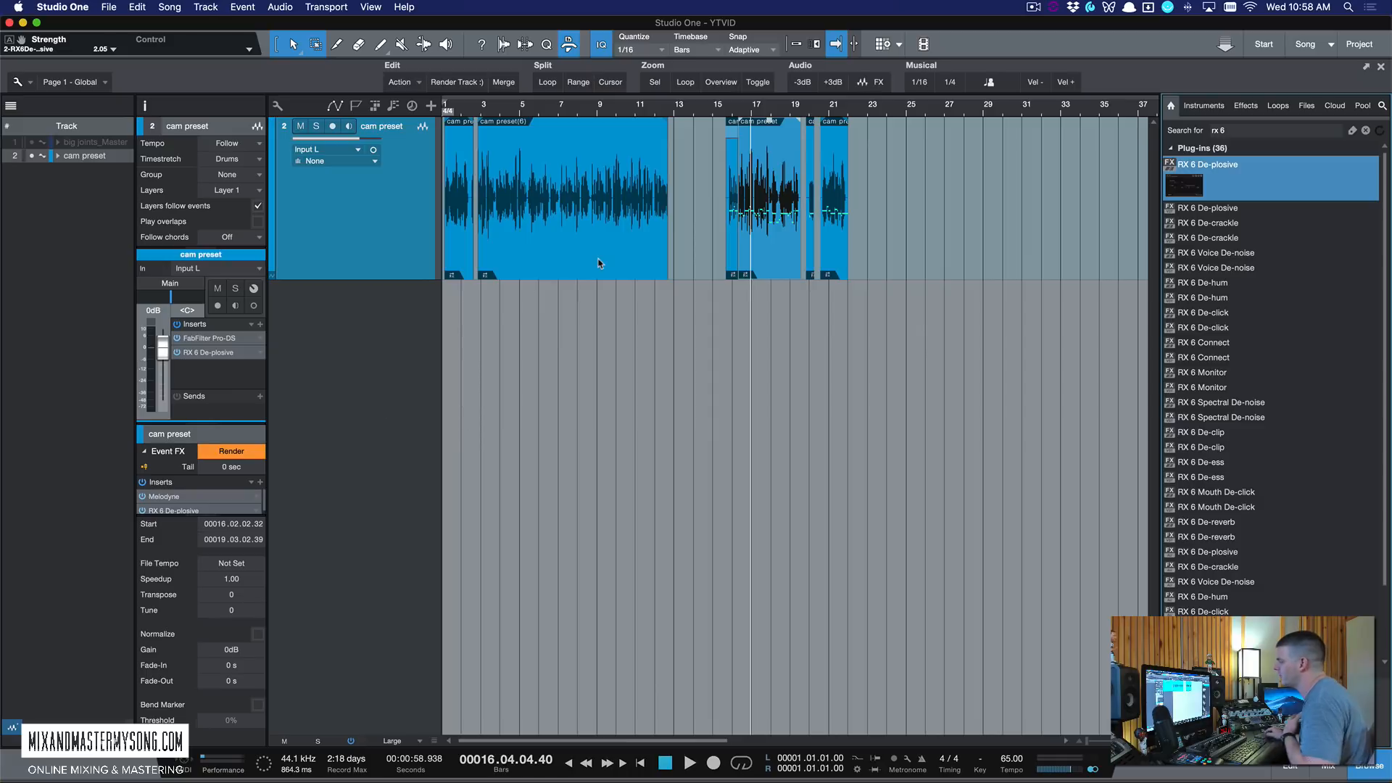
# - Select the last three vocal events and copy the track's RX 6 De-plosive insert with its settings onto them as event effect
pyautogui.click(810, 270)
pyautogui.click(810, 266)
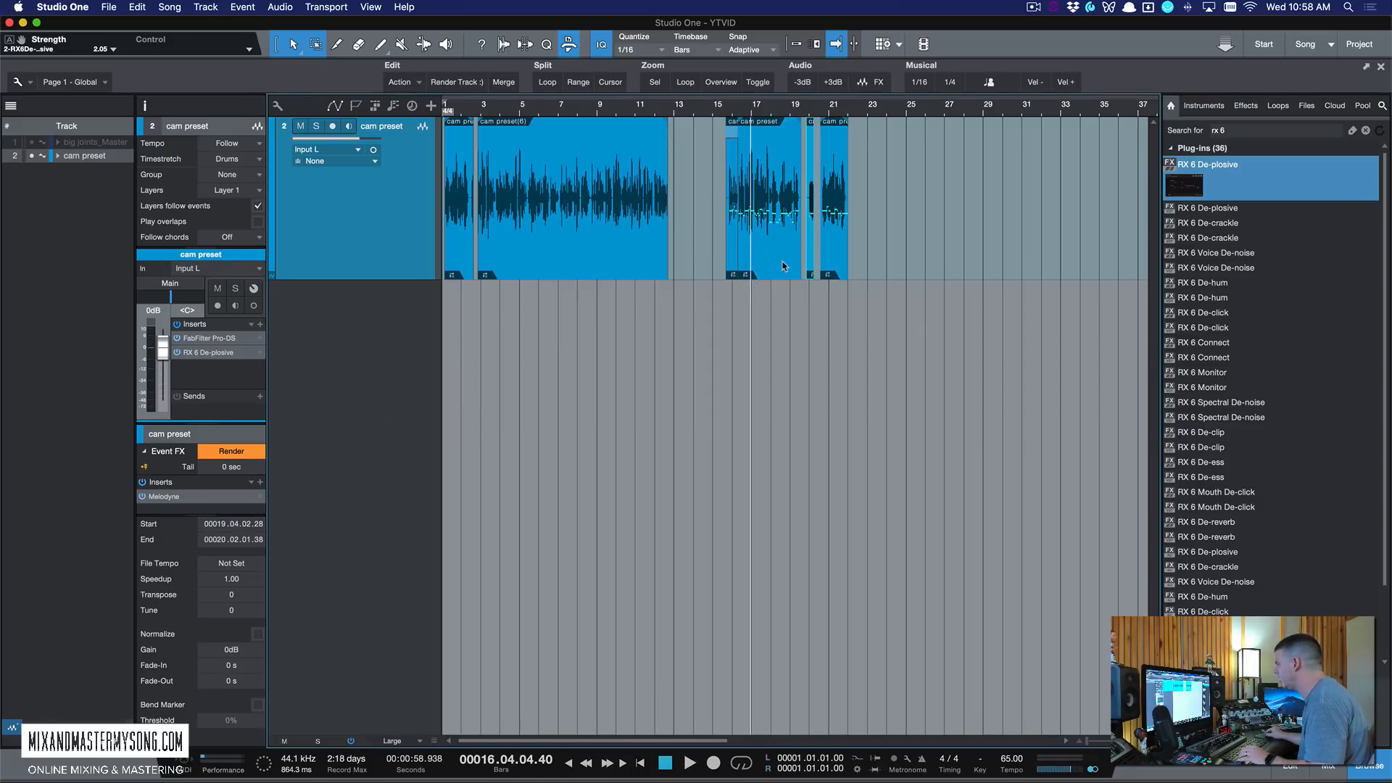
pyautogui.click(784, 267)
pyautogui.click(811, 263)
pyautogui.click(832, 263)
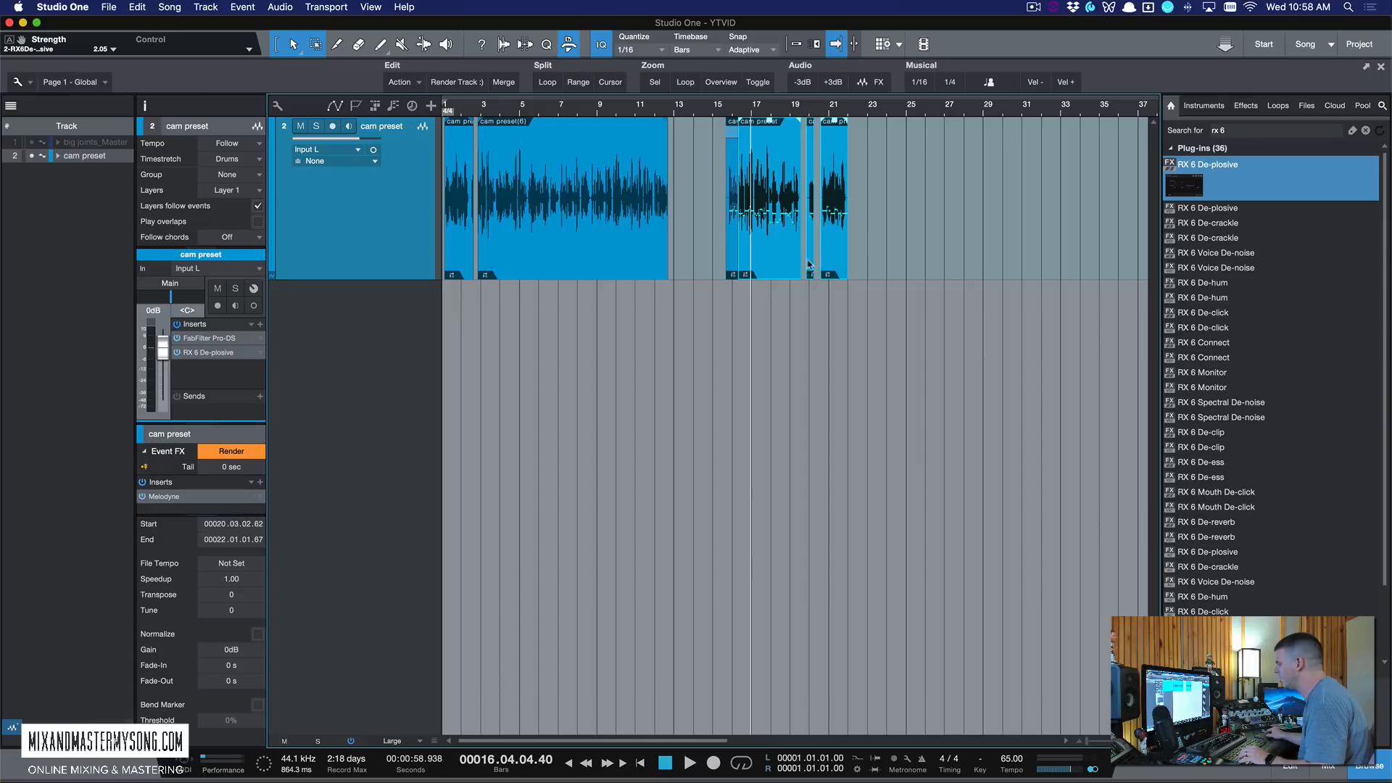
pyautogui.moveTo(208, 358); pyautogui.dragTo(788, 236)
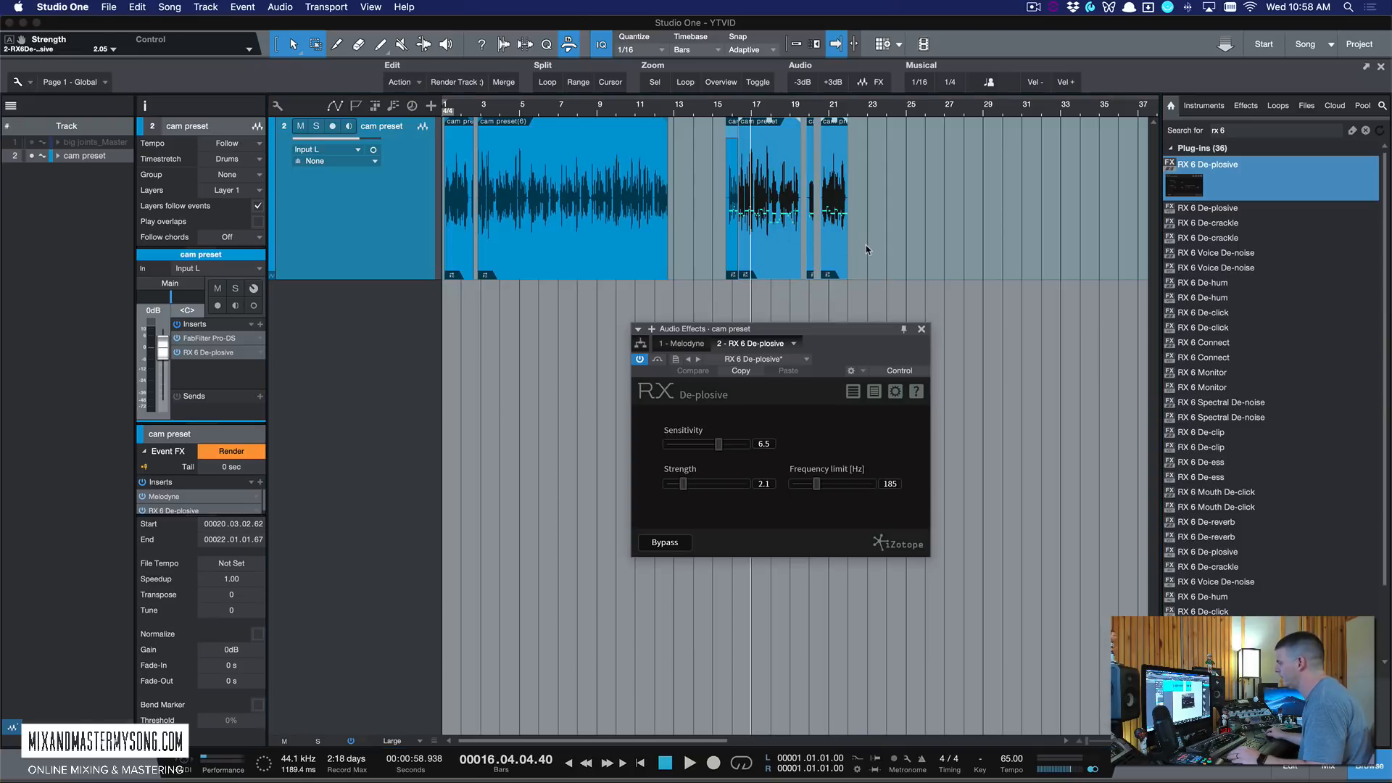
pyautogui.click(921, 330)
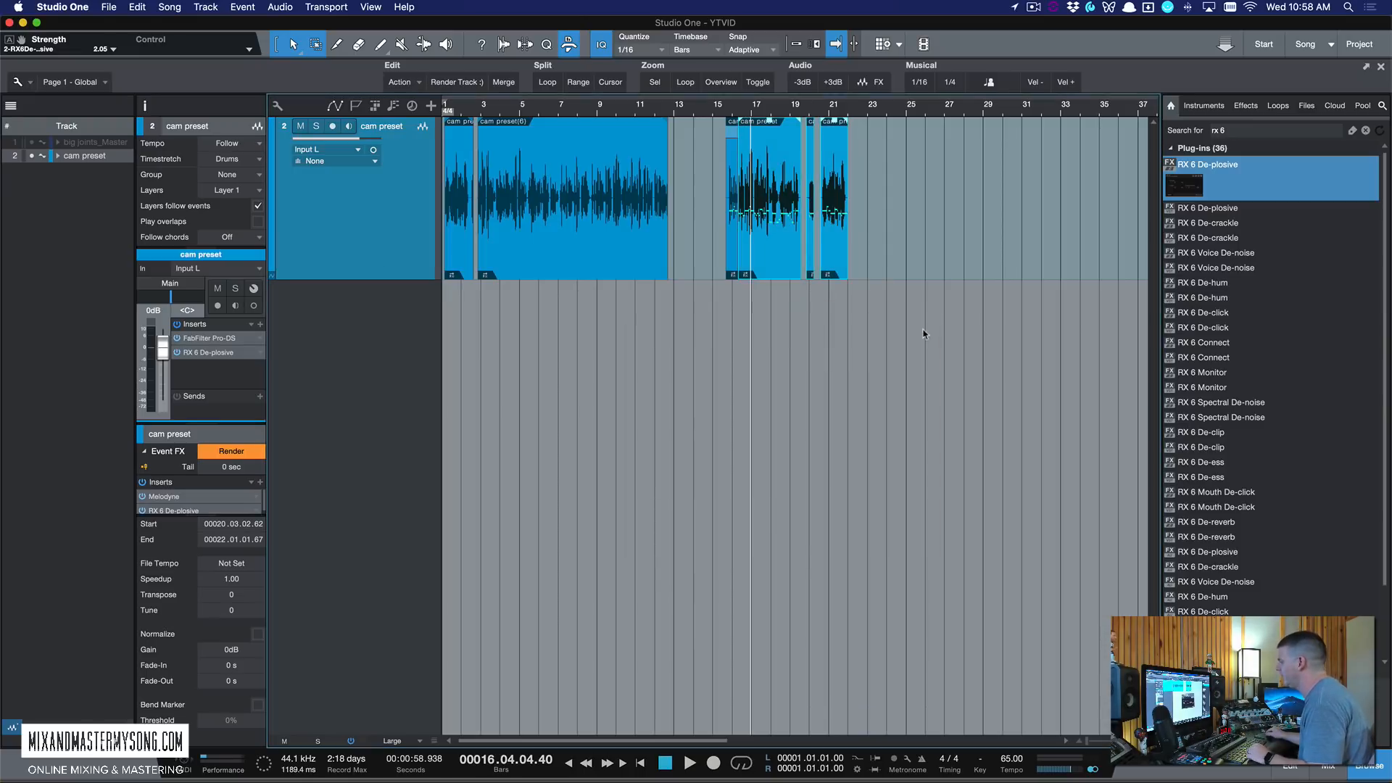
# - Render the selected vocal events with the Render Track macro and remove RX 6 De-plosive from the track inserts
pyautogui.click(462, 85)
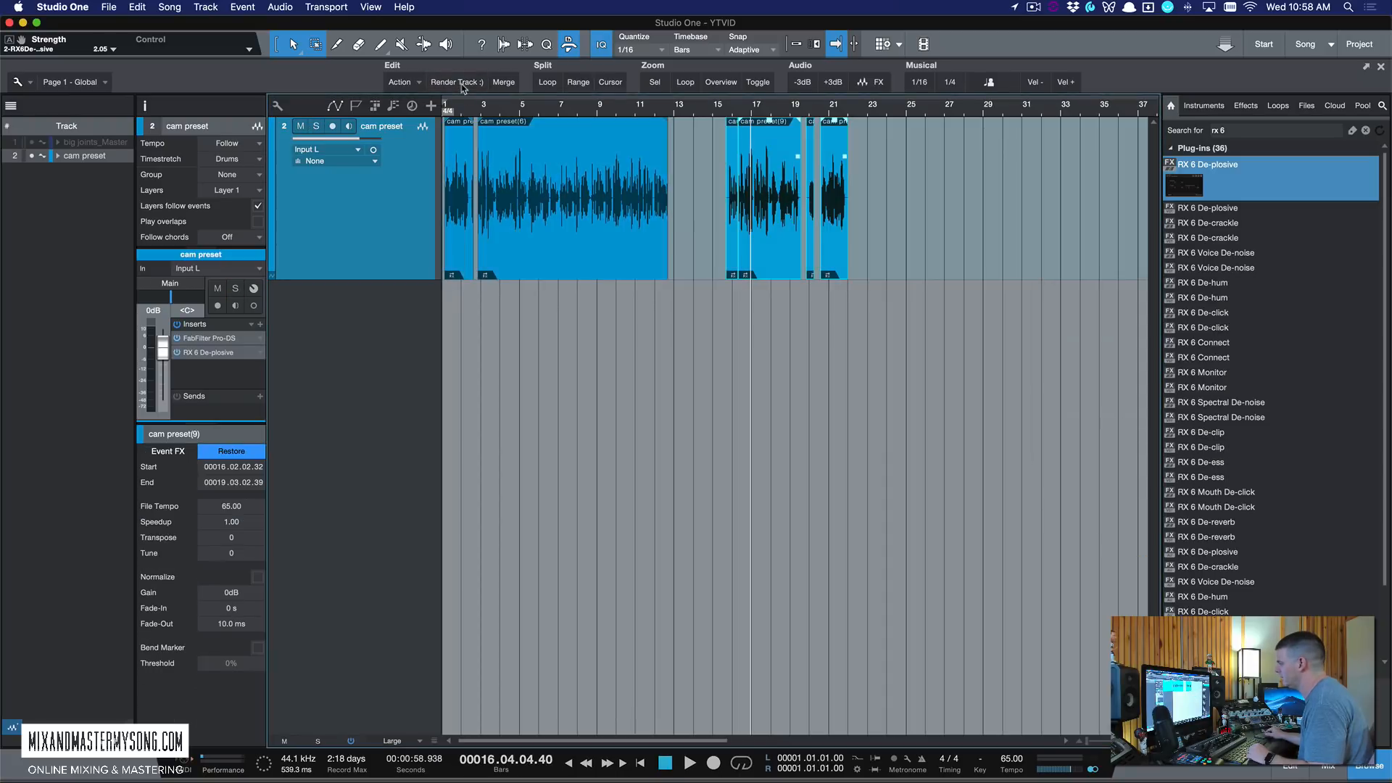
pyautogui.rightClick(258, 352)
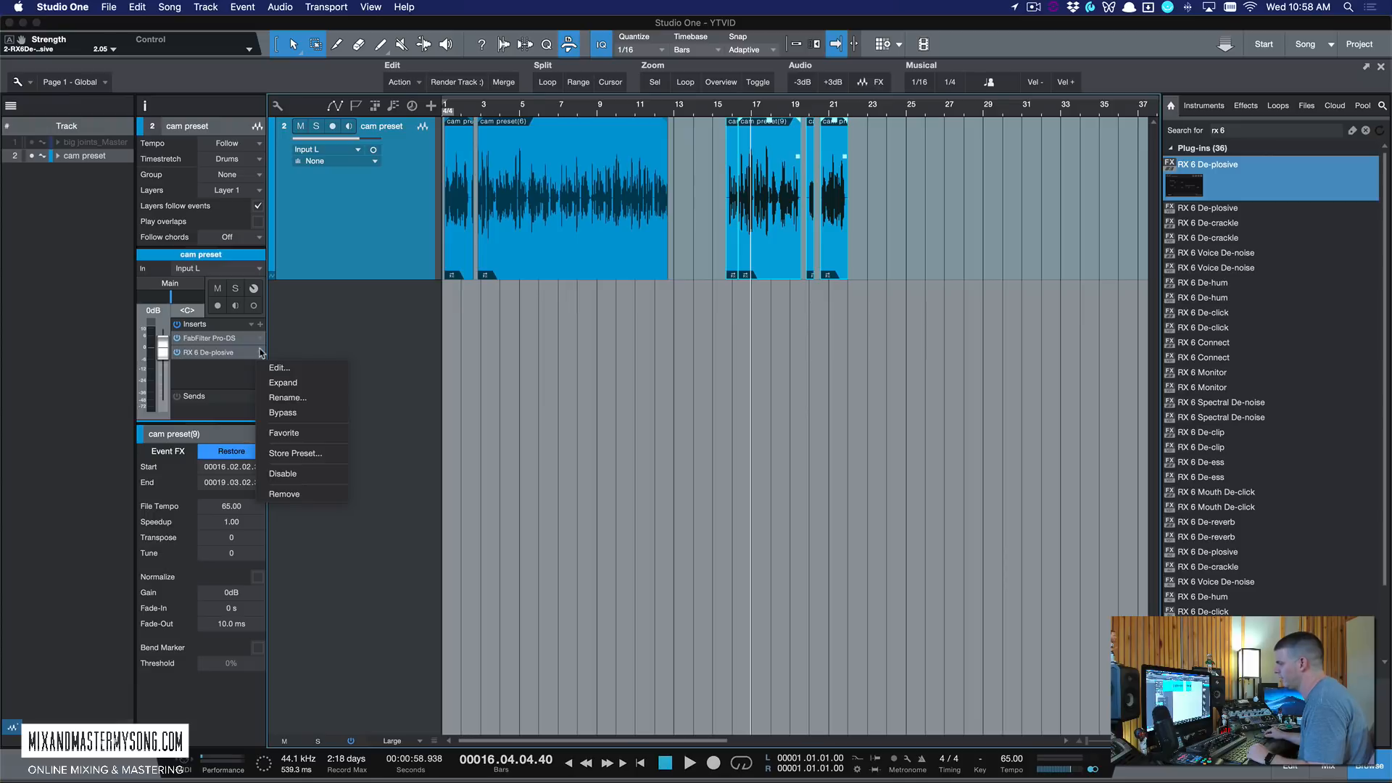
pyautogui.click(290, 480)
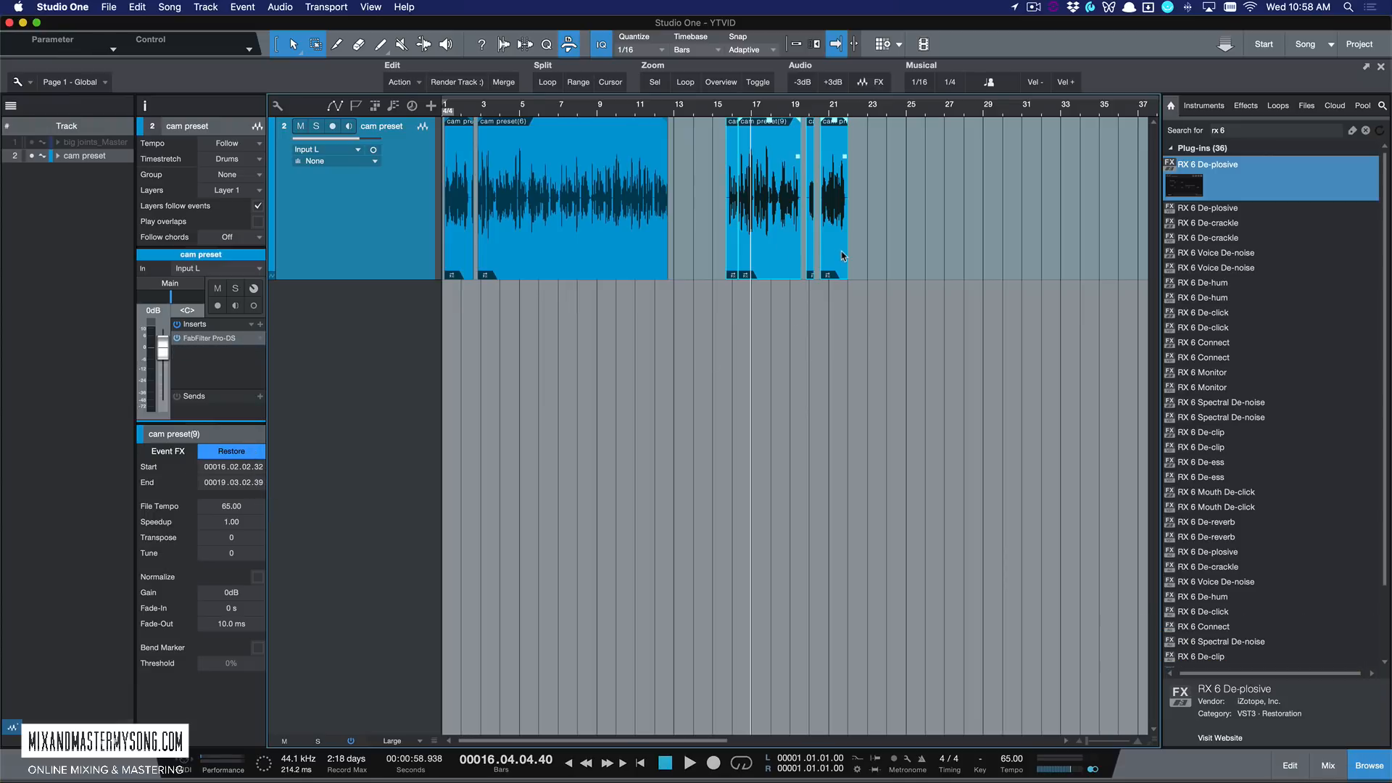